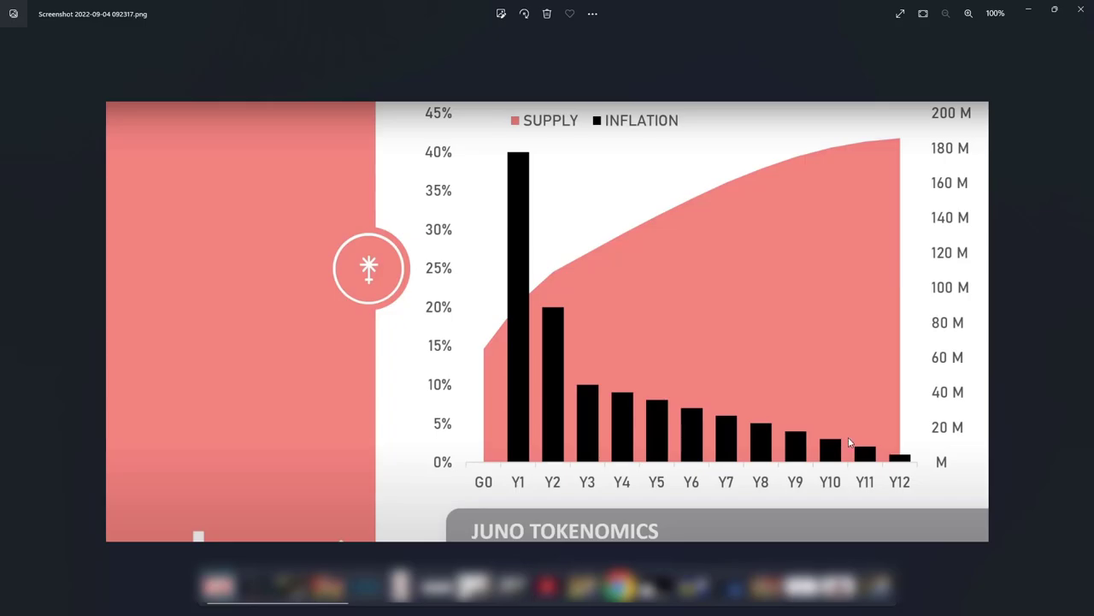
Step: Close the tokenomics image and return to the keplr.app home page
{"action": "key", "text": "alt+F4"}
{"action": "key", "text": "ctrl+Tab"}
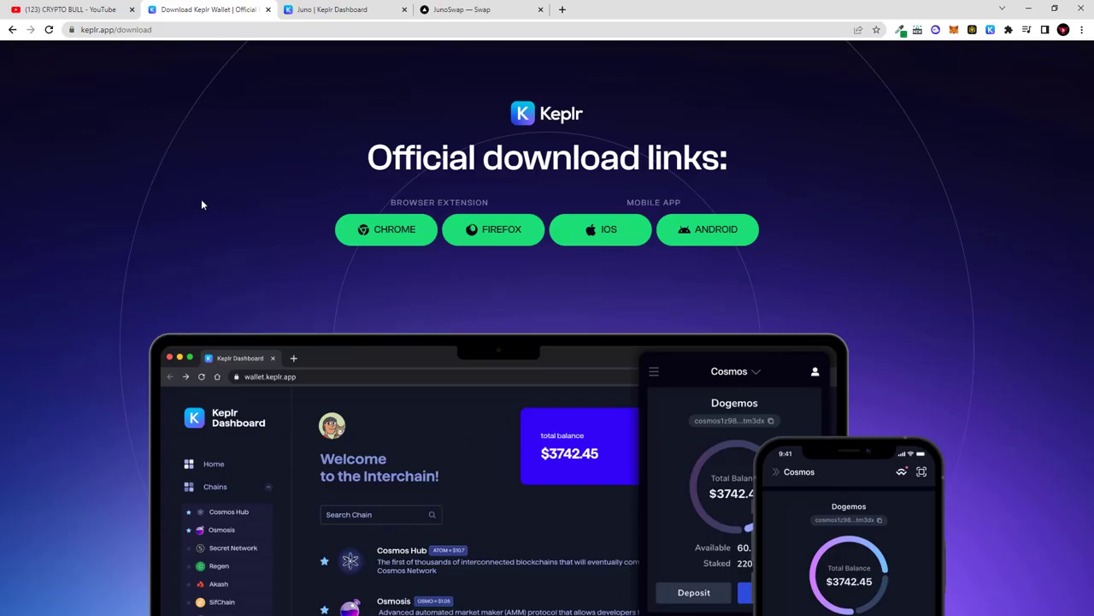
{"action": "key", "text": "alt+Left"}
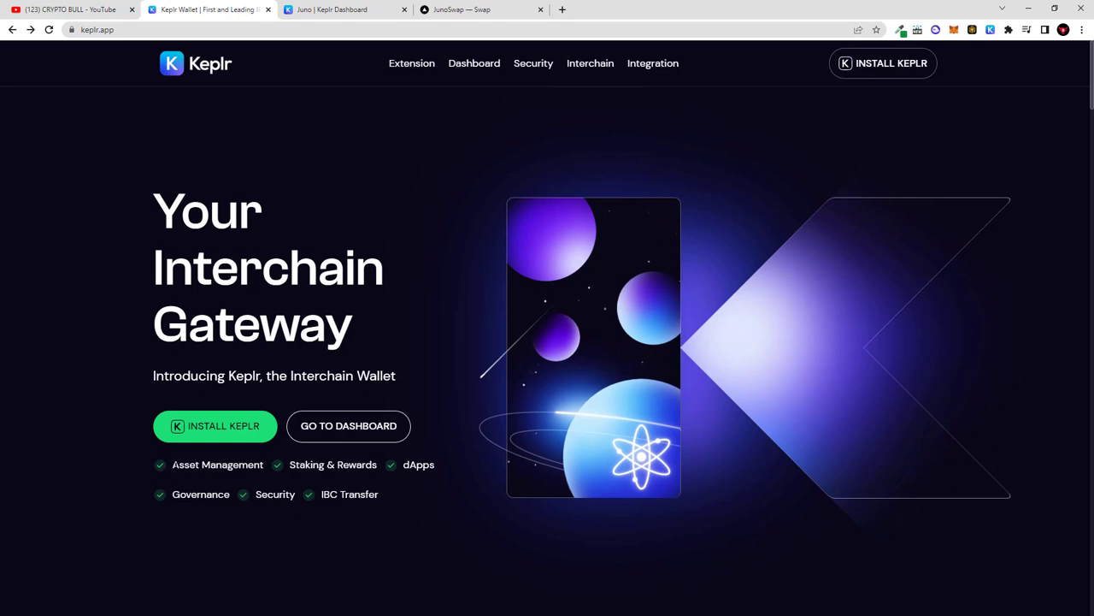
Step: Review the Asset Management, Staking & Rewards, dApps, Governance and Security features, then go to Install Keplr
{"action": "left_click_drag", "start_coordinate": [172, 464], "coordinate": [254, 465]}
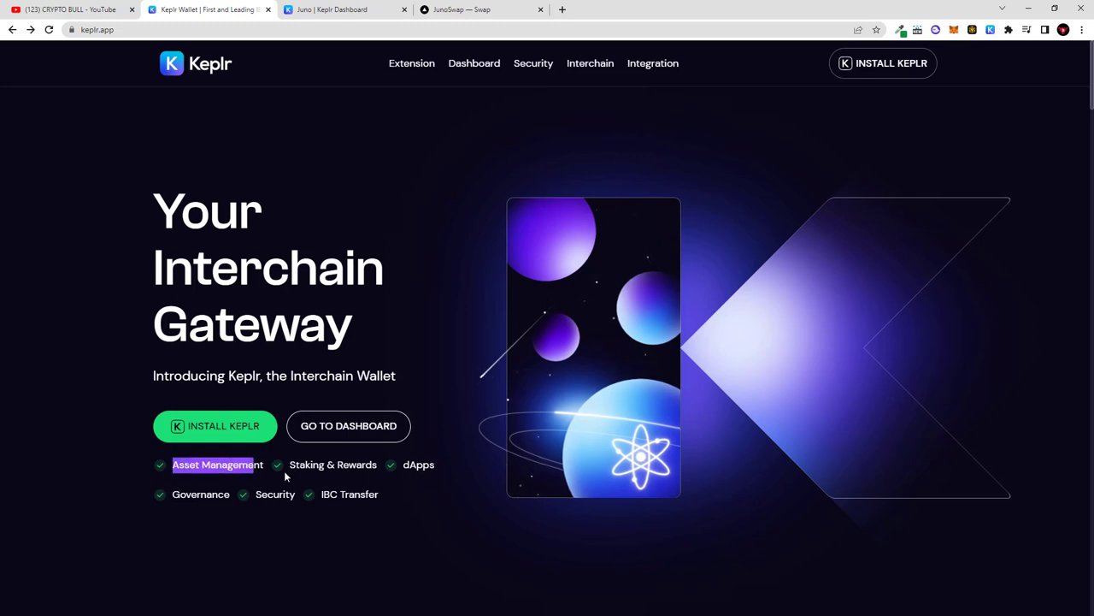
{"action": "left_click_drag", "start_coordinate": [305, 465], "coordinate": [342, 464]}
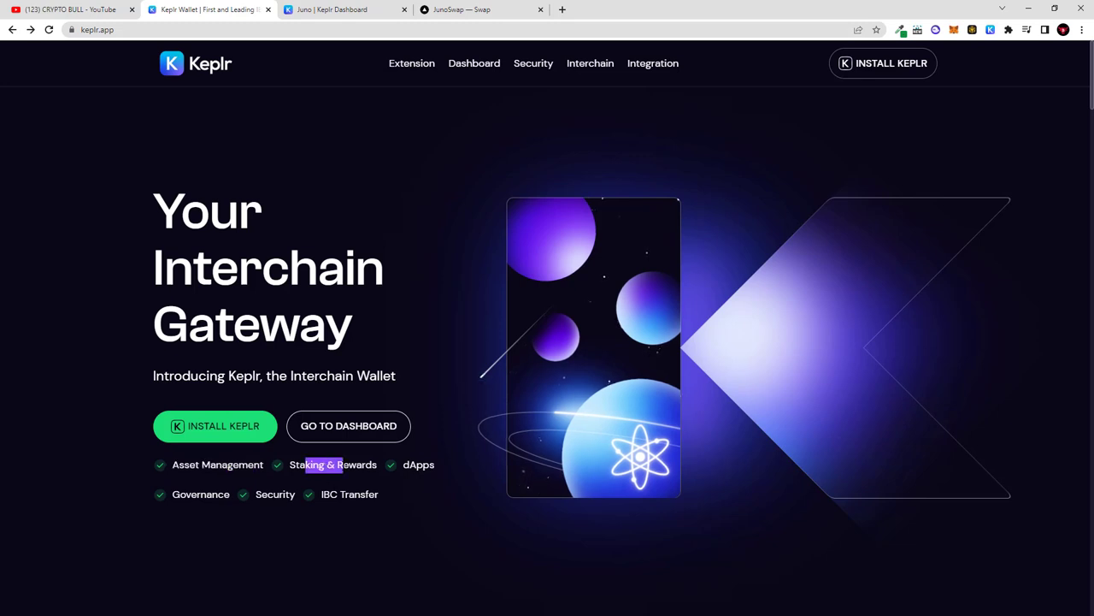
{"action": "left_click_drag", "start_coordinate": [404, 464], "coordinate": [430, 485]}
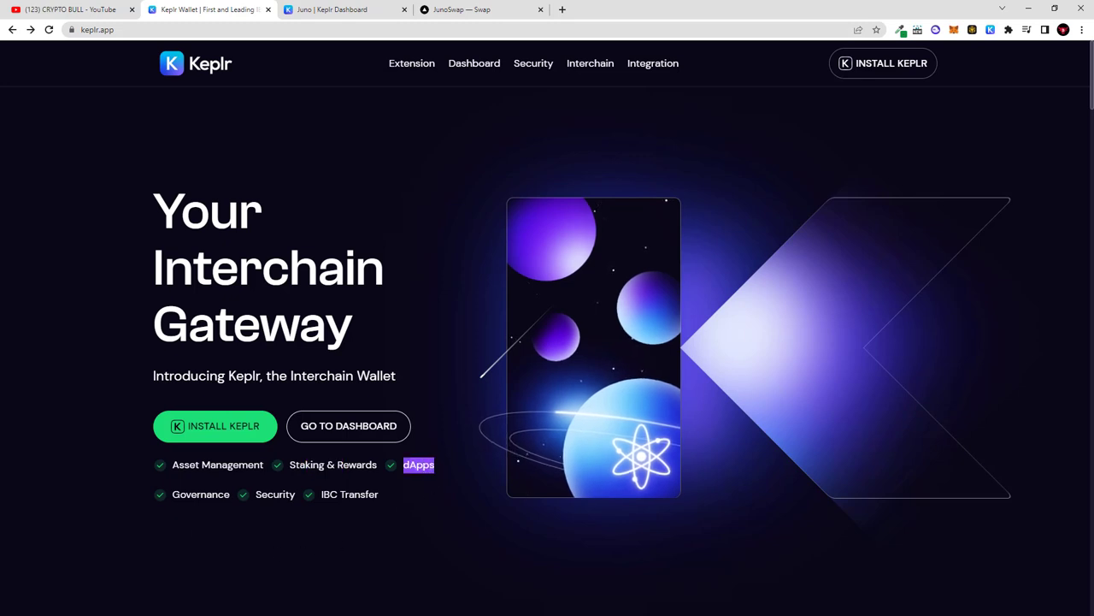
{"action": "left_click_drag", "start_coordinate": [180, 495], "coordinate": [230, 494]}
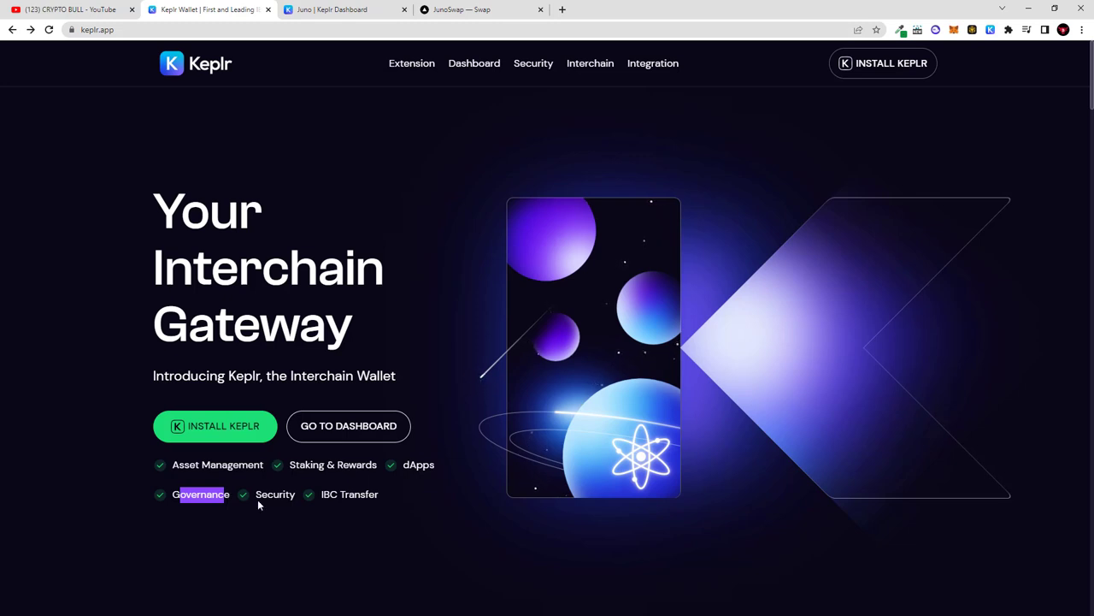
{"action": "left_click_drag", "start_coordinate": [255, 494], "coordinate": [366, 496]}
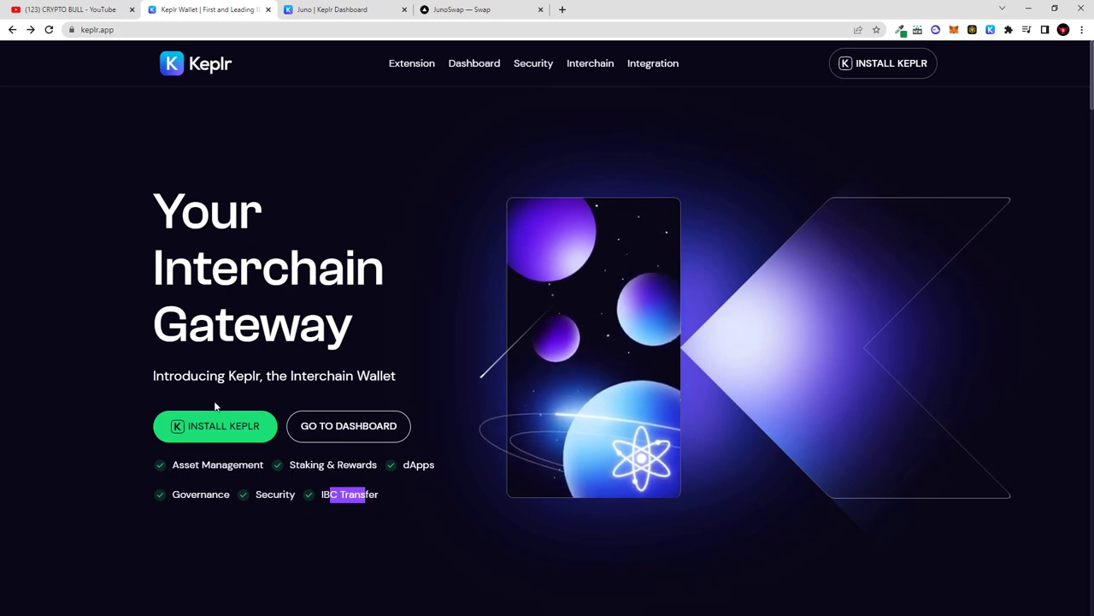
{"action": "left_click", "coordinate": [208, 428]}
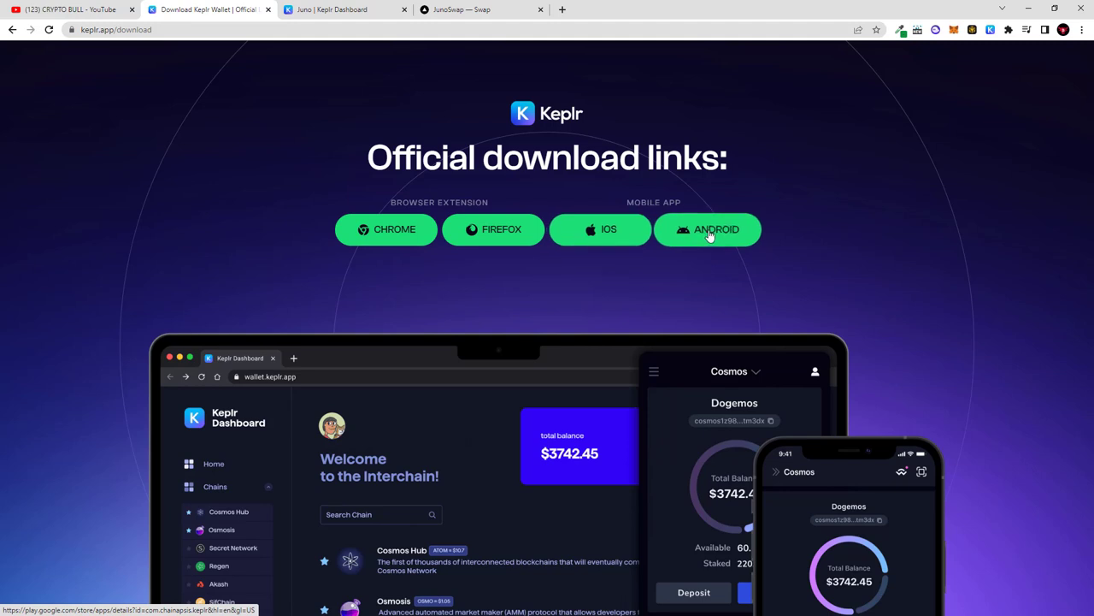
{"action": "left_click_drag", "start_coordinate": [627, 203], "coordinate": [684, 203]}
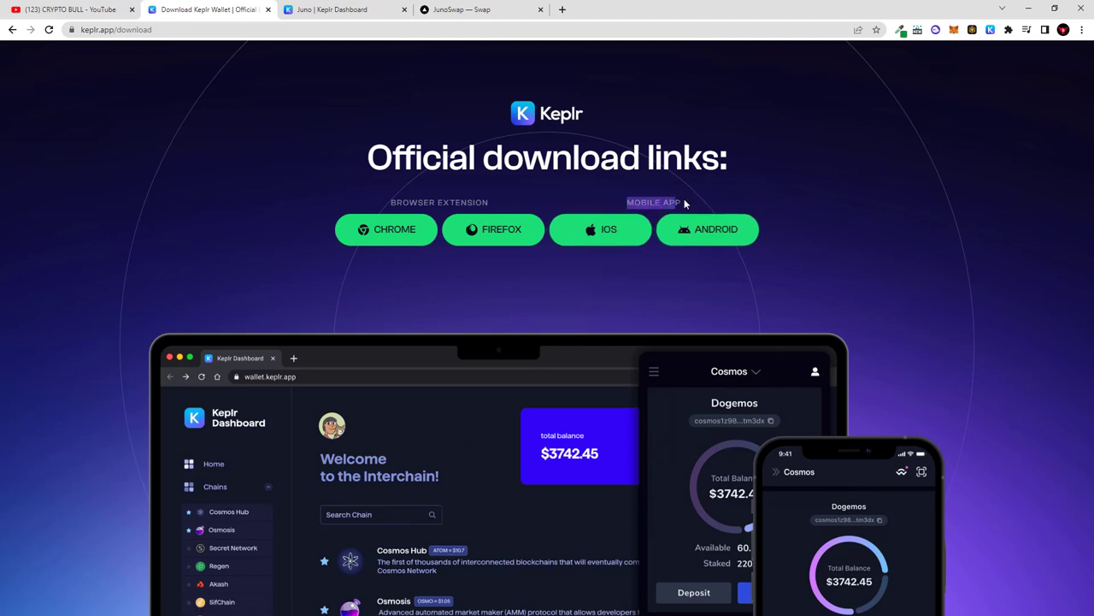
{"action": "left_click", "coordinate": [1010, 32]}
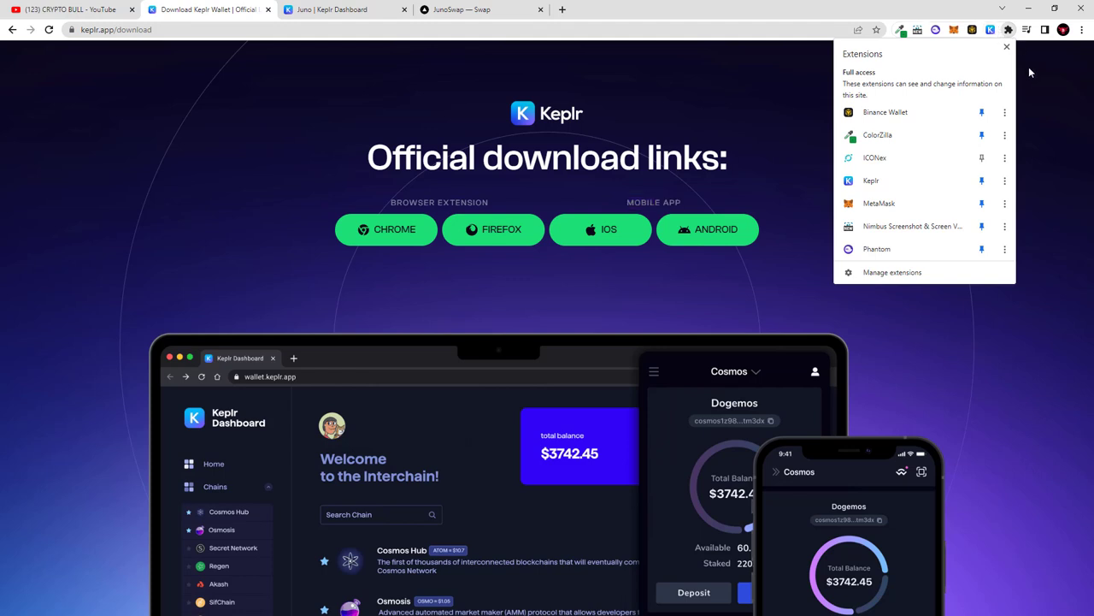
{"action": "left_click", "coordinate": [992, 30]}
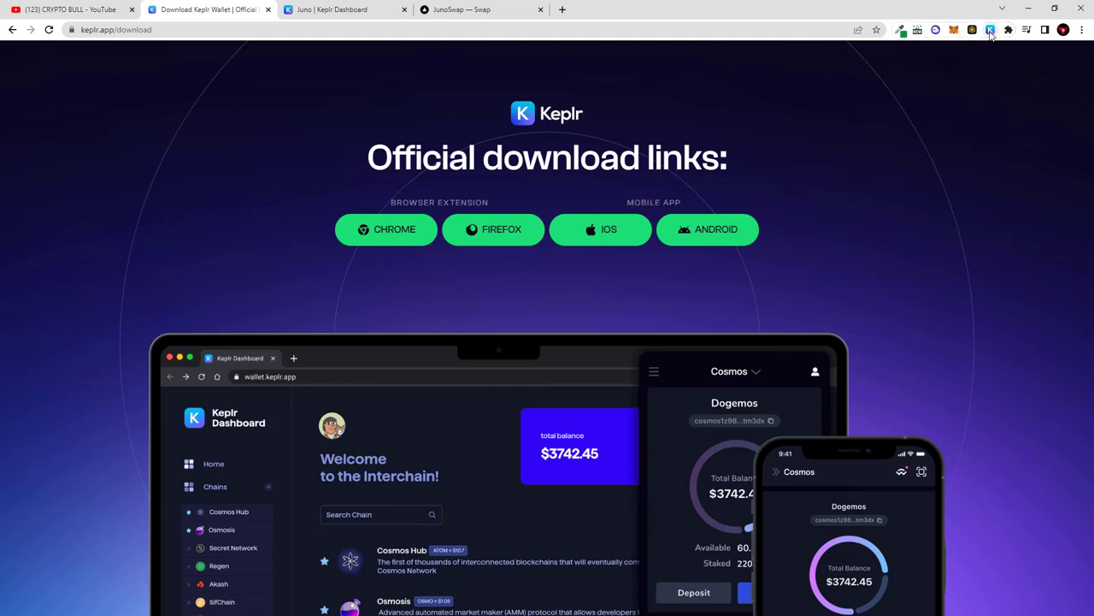
Step: Open the Keplr wallet and browse the chain list, keeping Cosmos Hub active
{"action": "left_click", "coordinate": [991, 31]}
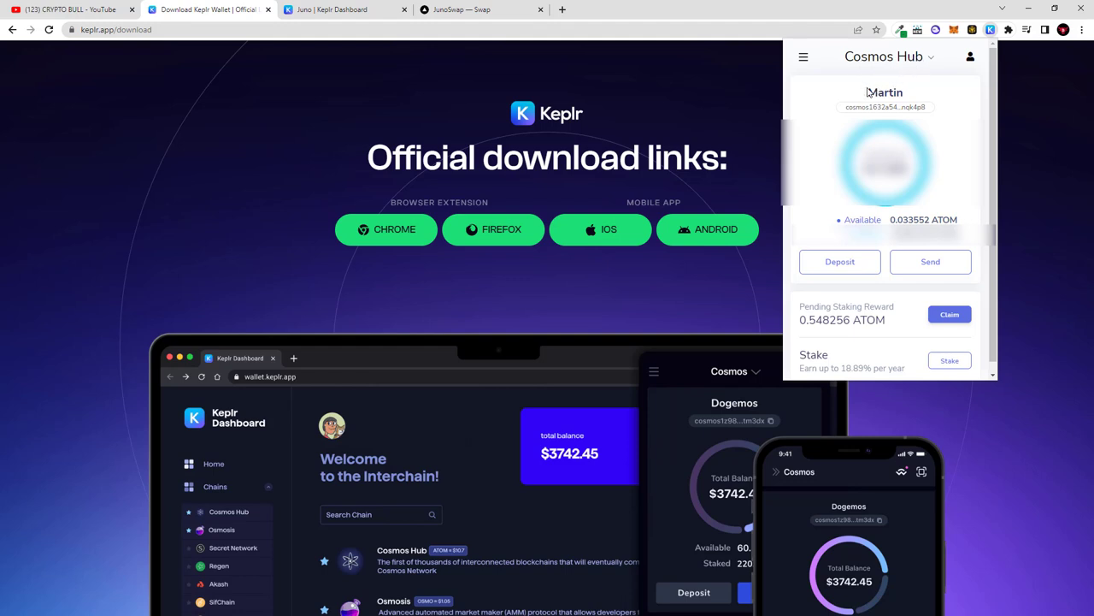
{"action": "left_click_drag", "start_coordinate": [867, 91], "coordinate": [911, 73]}
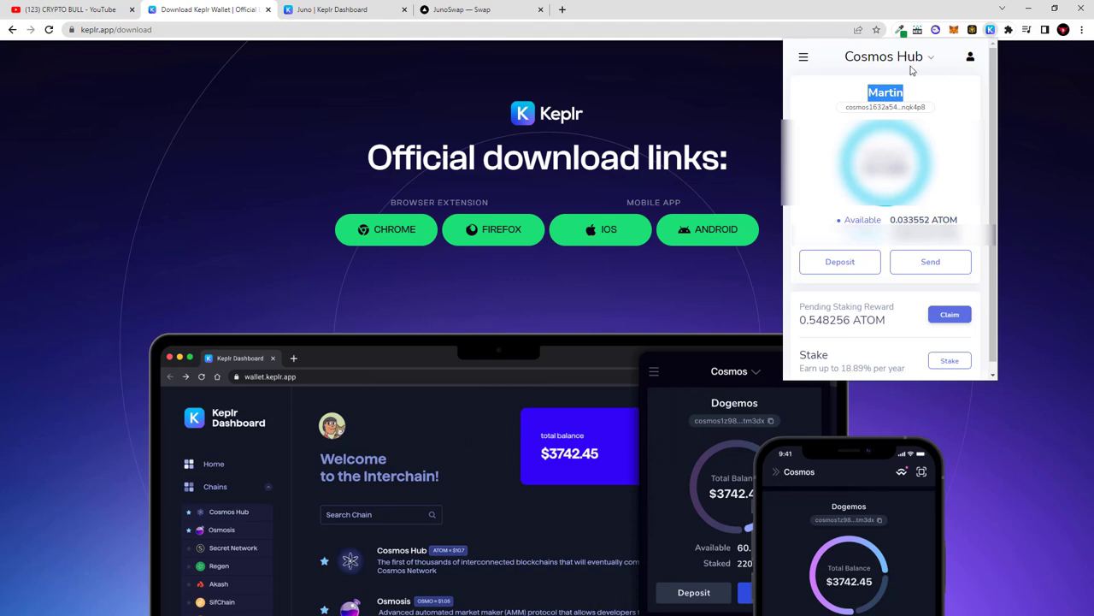
{"action": "left_click", "coordinate": [882, 60]}
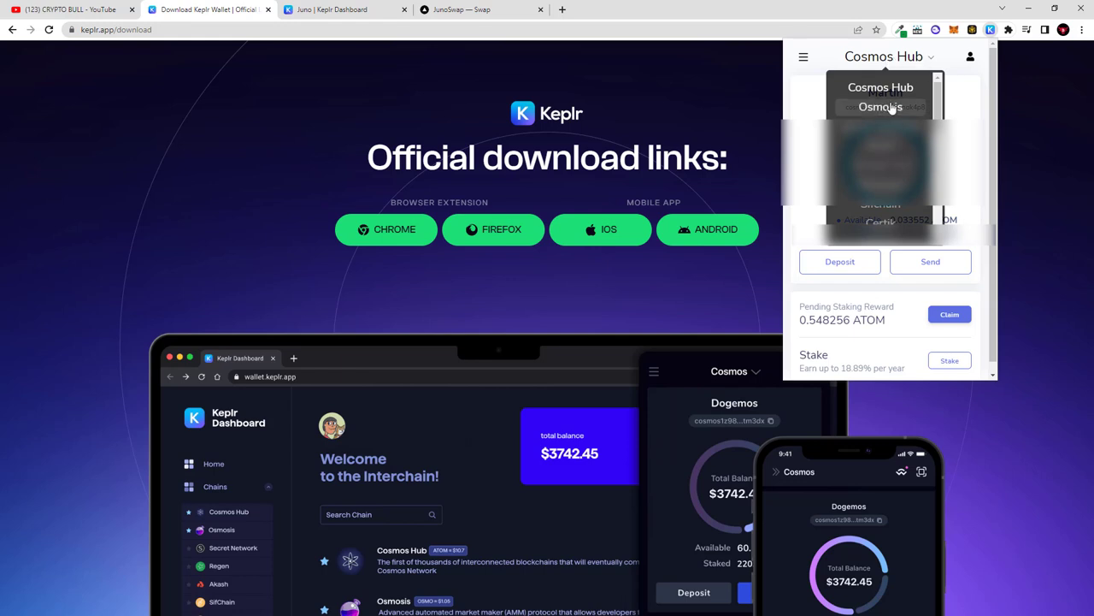
{"action": "scroll", "coordinate": [892, 106], "scroll_direction": "down", "scroll_amount": 3}
{"action": "scroll", "coordinate": [887, 117], "scroll_direction": "down", "scroll_amount": 4}
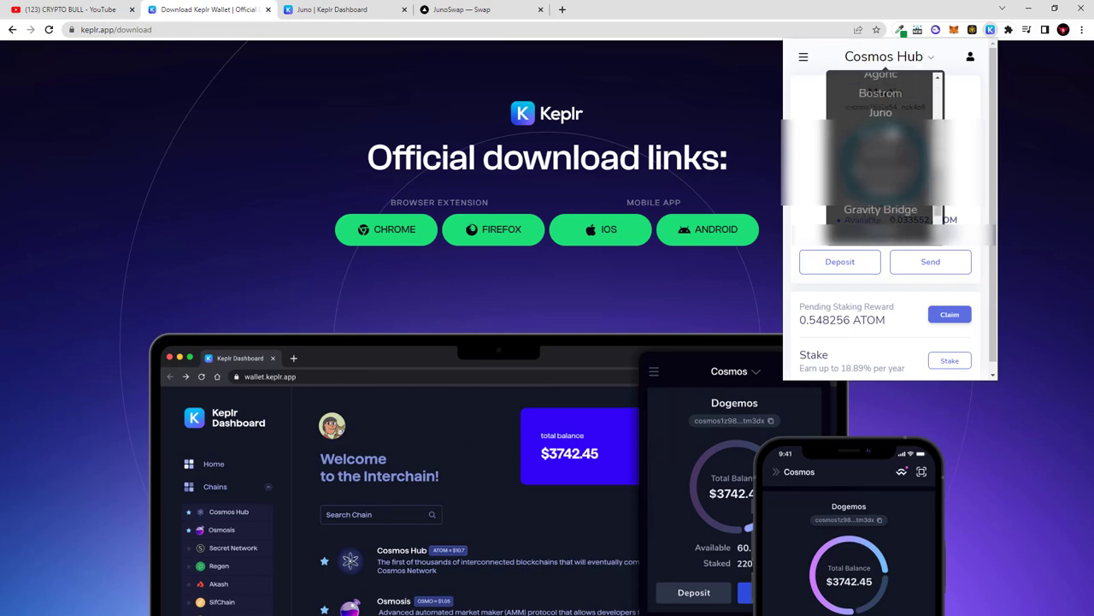
{"action": "left_click", "coordinate": [891, 115]}
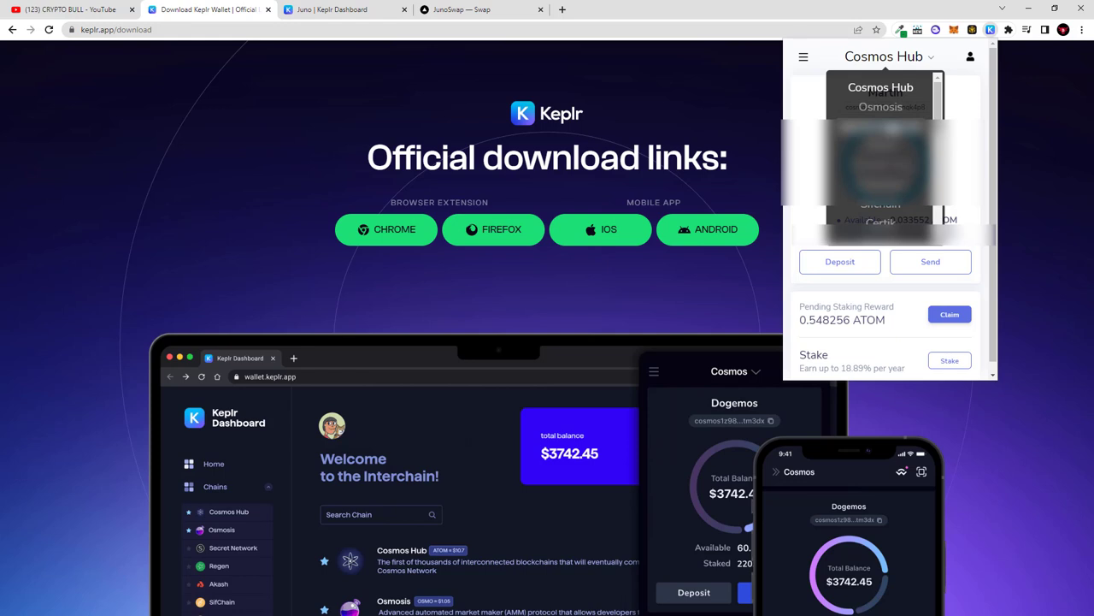
{"action": "left_click", "coordinate": [882, 87]}
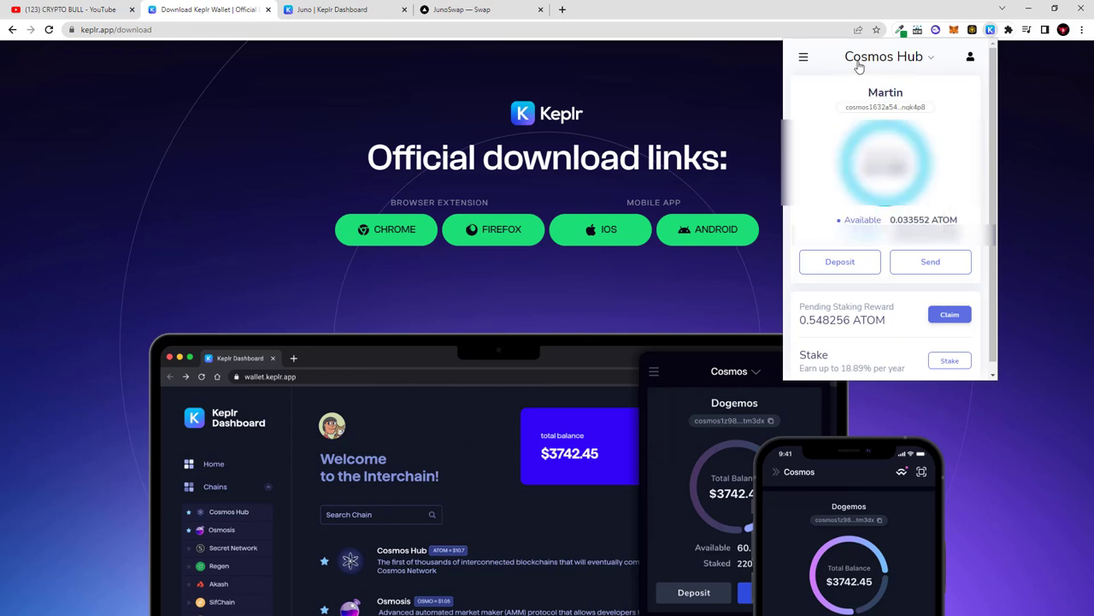
Step: Check the Cosmos Hub account and its 0.548256 ATOM pending staking reward
{"action": "left_click_drag", "start_coordinate": [844, 57], "coordinate": [930, 59]}
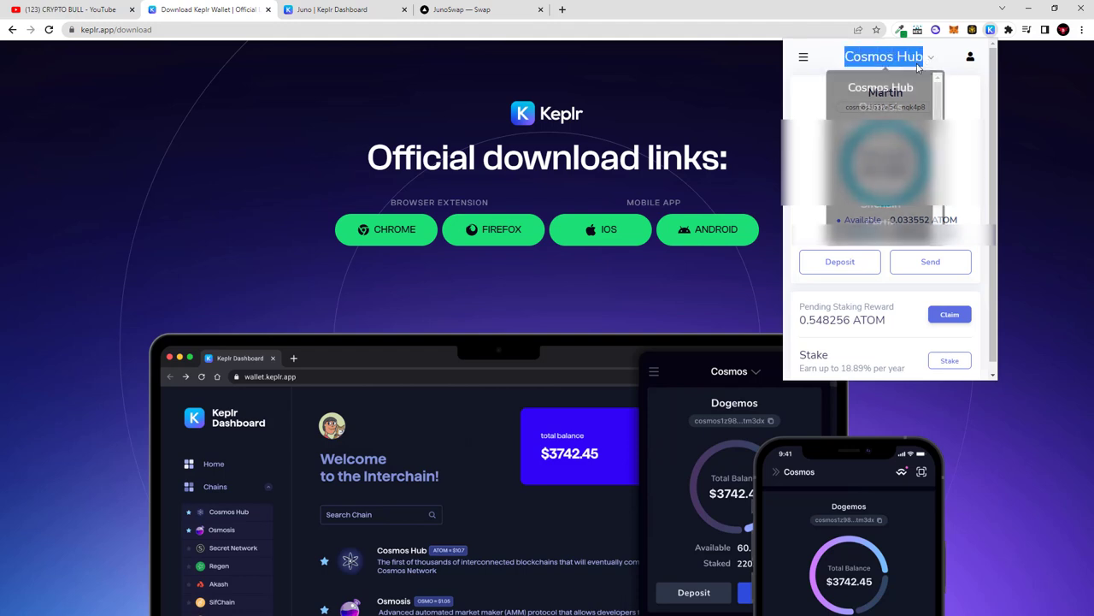
{"action": "left_click", "coordinate": [977, 92]}
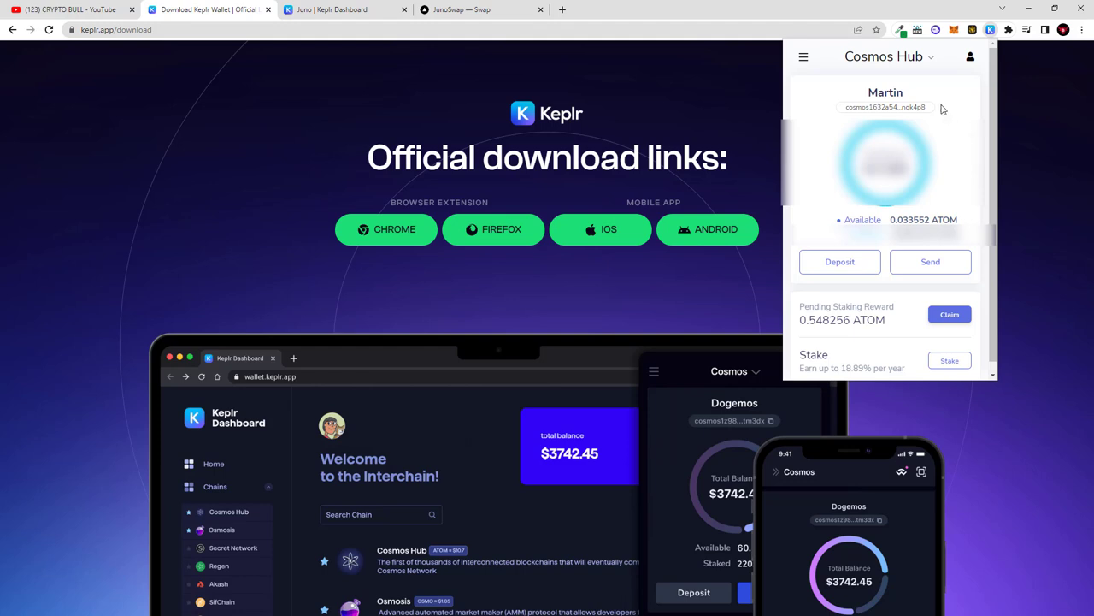
{"action": "left_click_drag", "start_coordinate": [867, 89], "coordinate": [915, 95]}
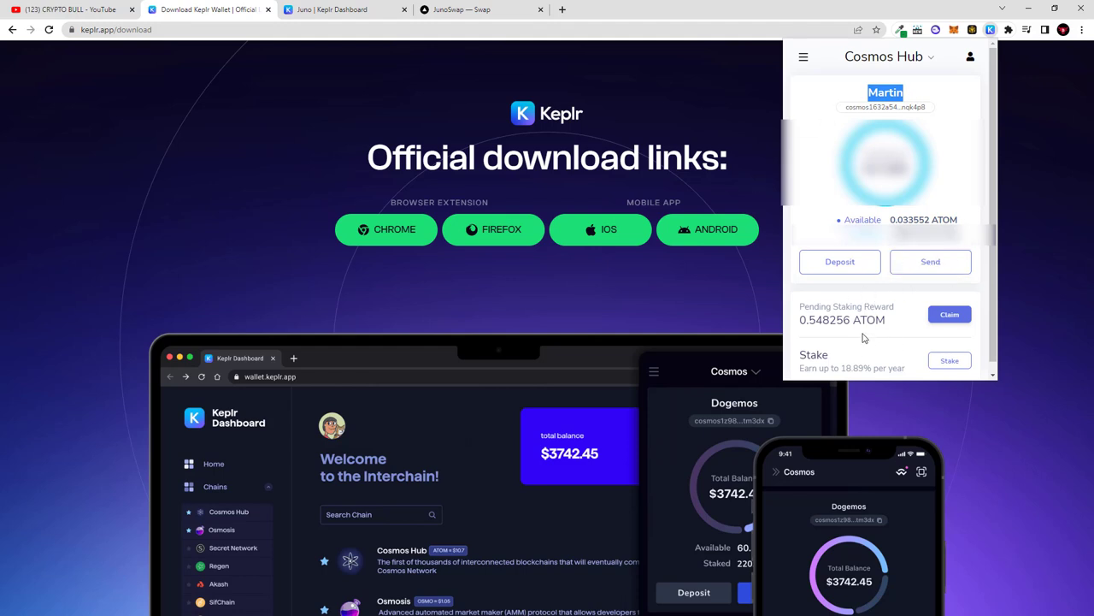
{"action": "left_click_drag", "start_coordinate": [800, 320], "coordinate": [886, 319]}
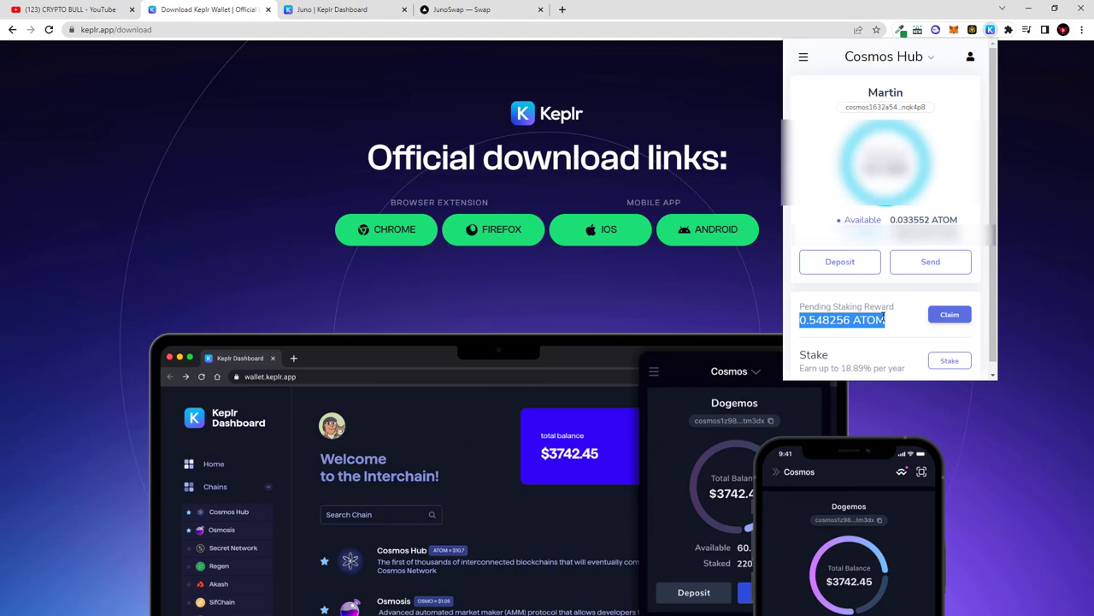
Step: Claim the reward at the Low fee, raising available ATOM to 0.580983, then return to JunoSwap
{"action": "left_click", "coordinate": [949, 315]}
{"action": "left_click", "coordinate": [838, 306]}
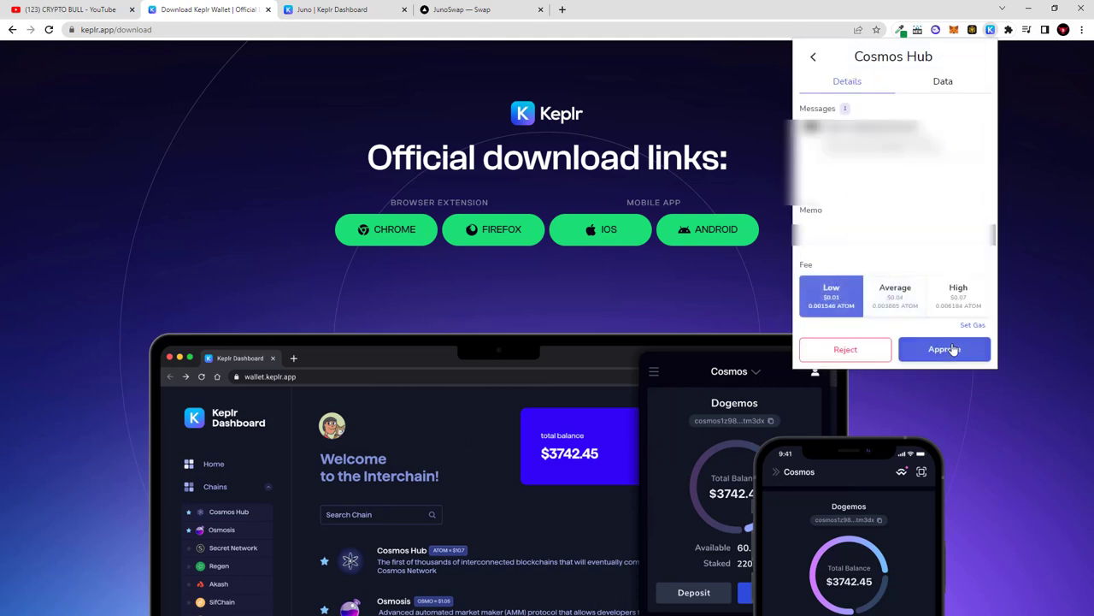
{"action": "left_click", "coordinate": [912, 349]}
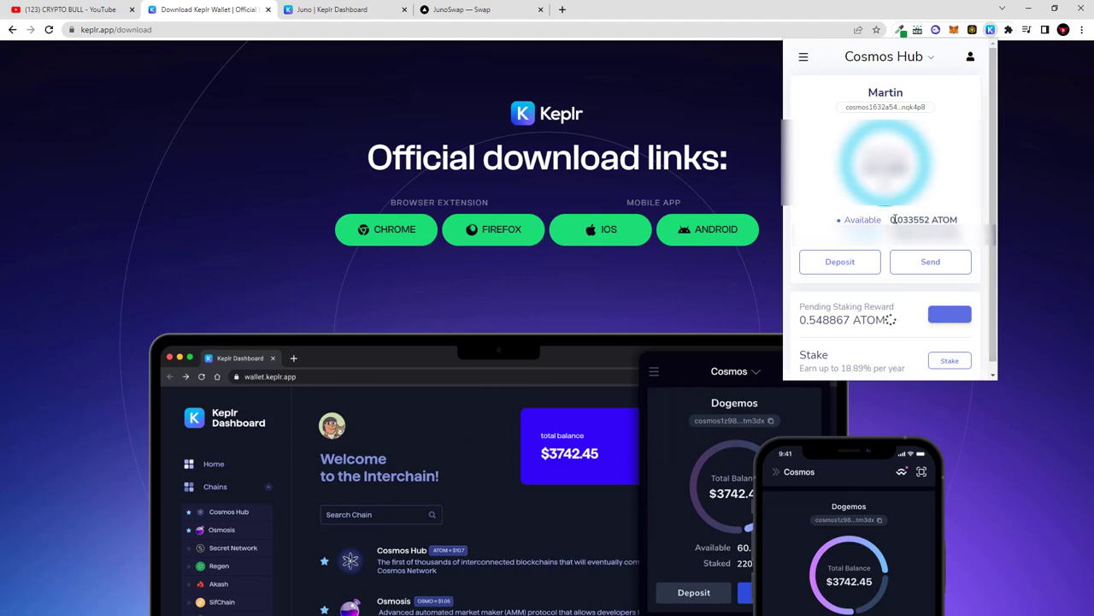
{"action": "left_click_drag", "start_coordinate": [899, 219], "coordinate": [941, 219]}
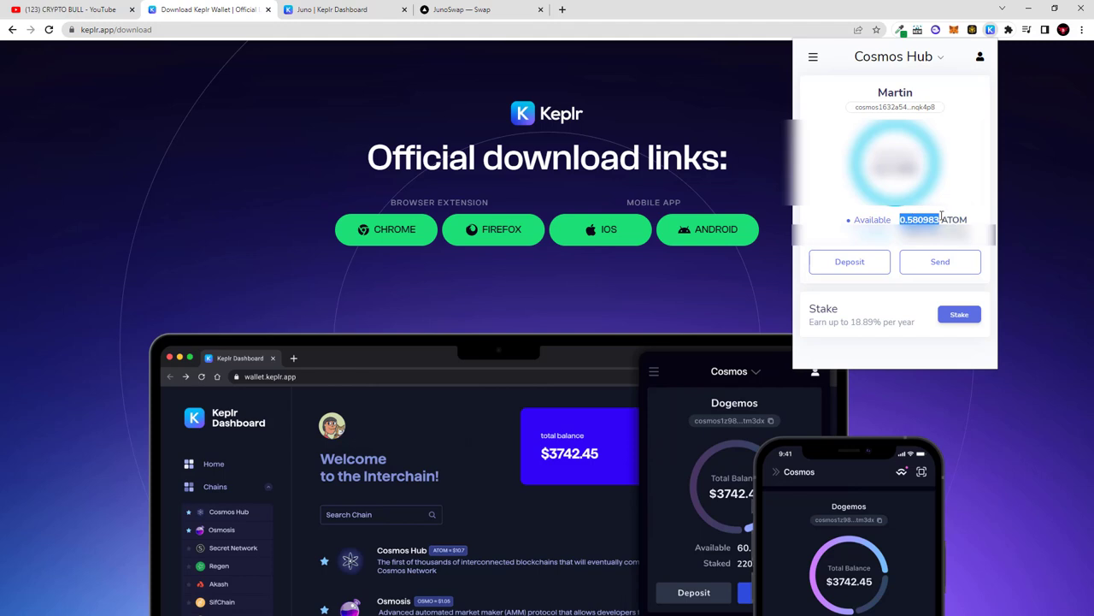
{"action": "left_click", "coordinate": [470, 9]}
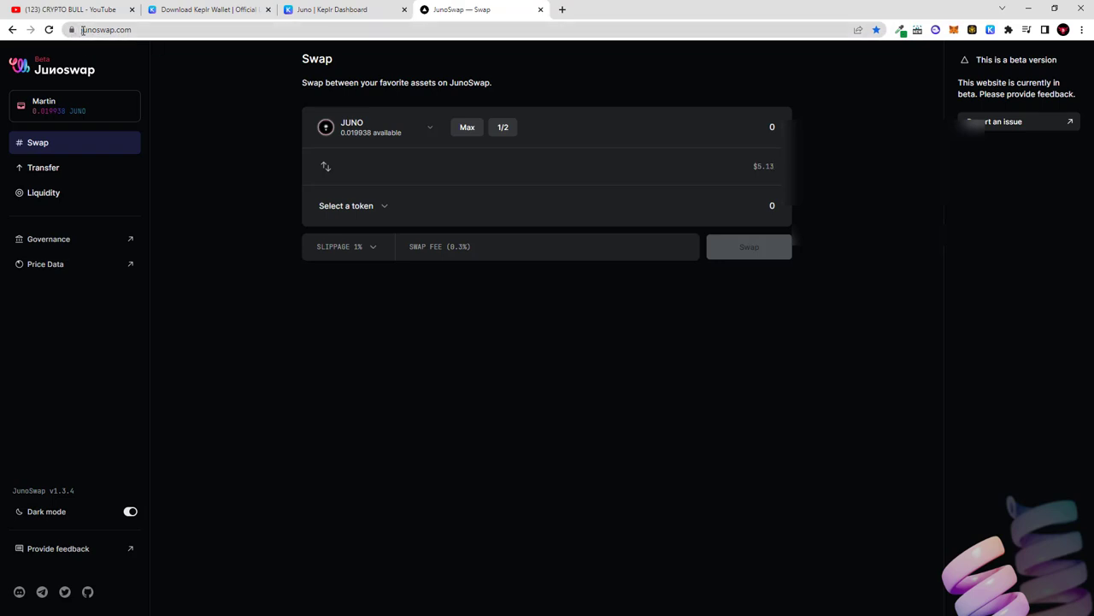
Step: Open JunoSwap's IBC Transfer page and start an ATOM deposit
{"action": "left_click", "coordinate": [82, 30]}
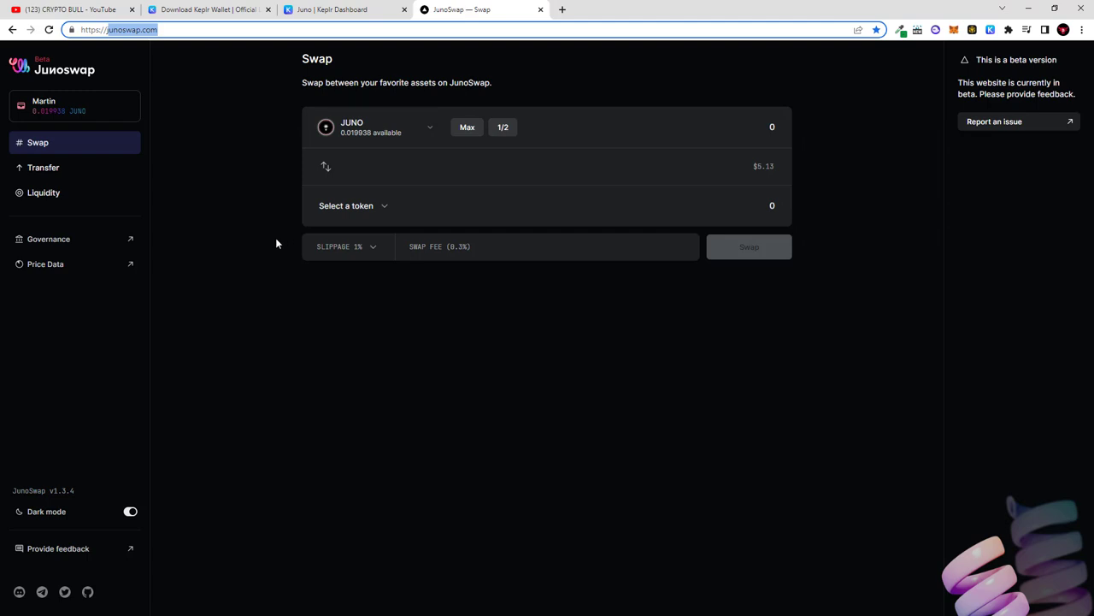
{"action": "left_click", "coordinate": [49, 171]}
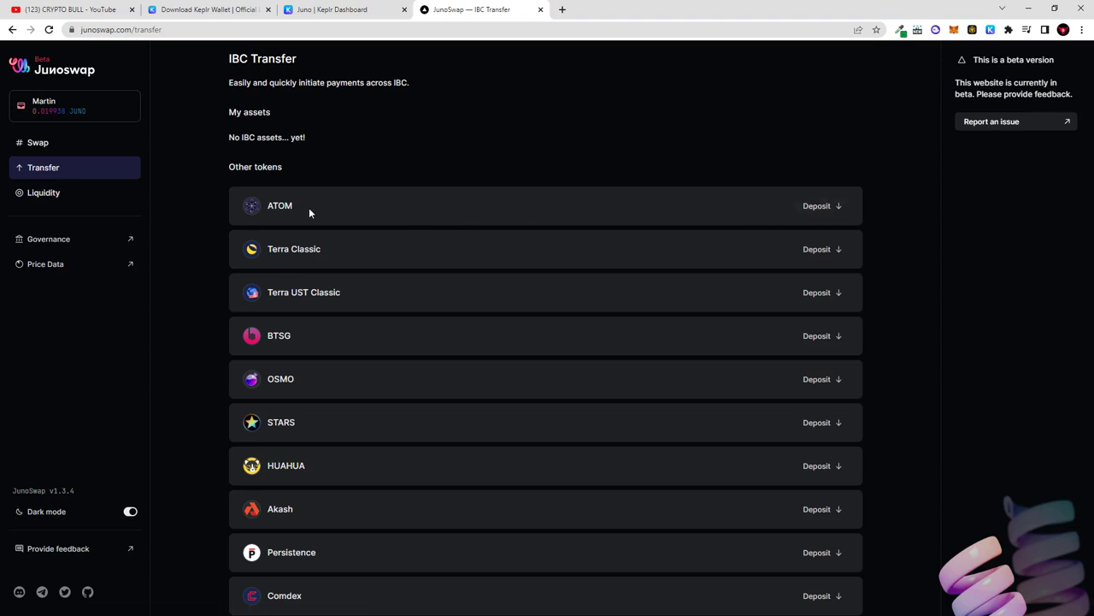
{"action": "left_click", "coordinate": [822, 207]}
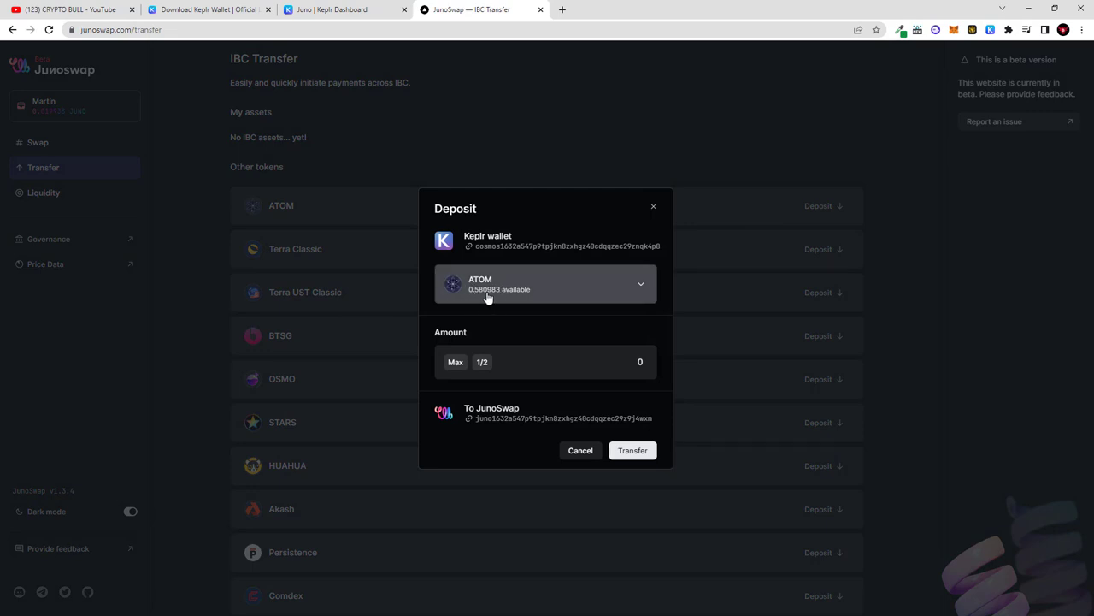
Step: Set the deposit amount to 0.55 ATOM, transfer it, and approve in Keplr at the Low fee
{"action": "left_click", "coordinate": [454, 362]}
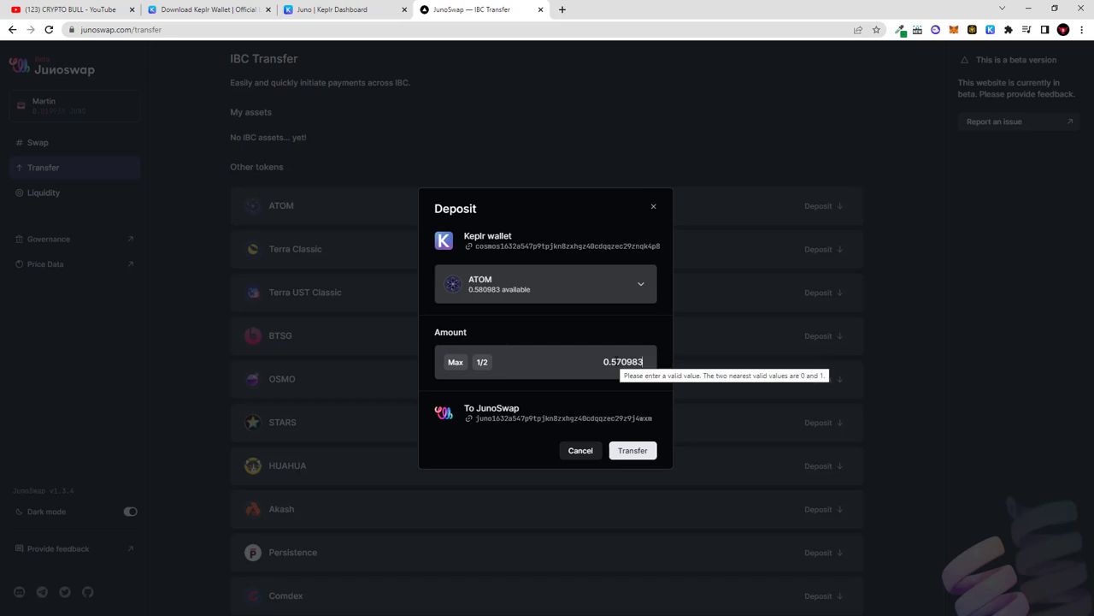
{"action": "left_click_drag", "start_coordinate": [615, 362], "coordinate": [661, 365]}
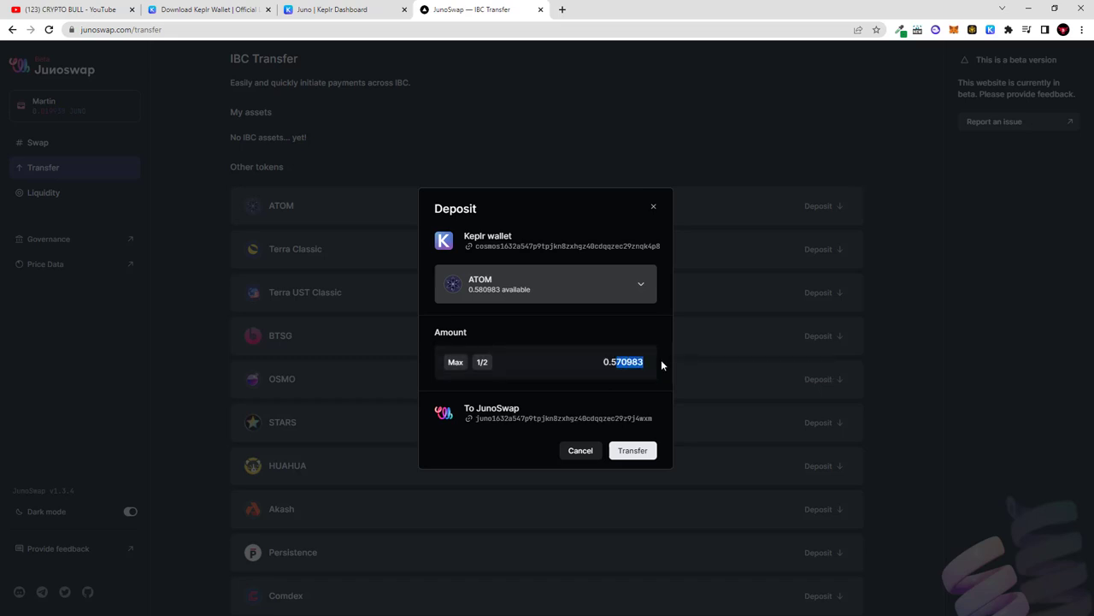
{"action": "type", "text": "55"}
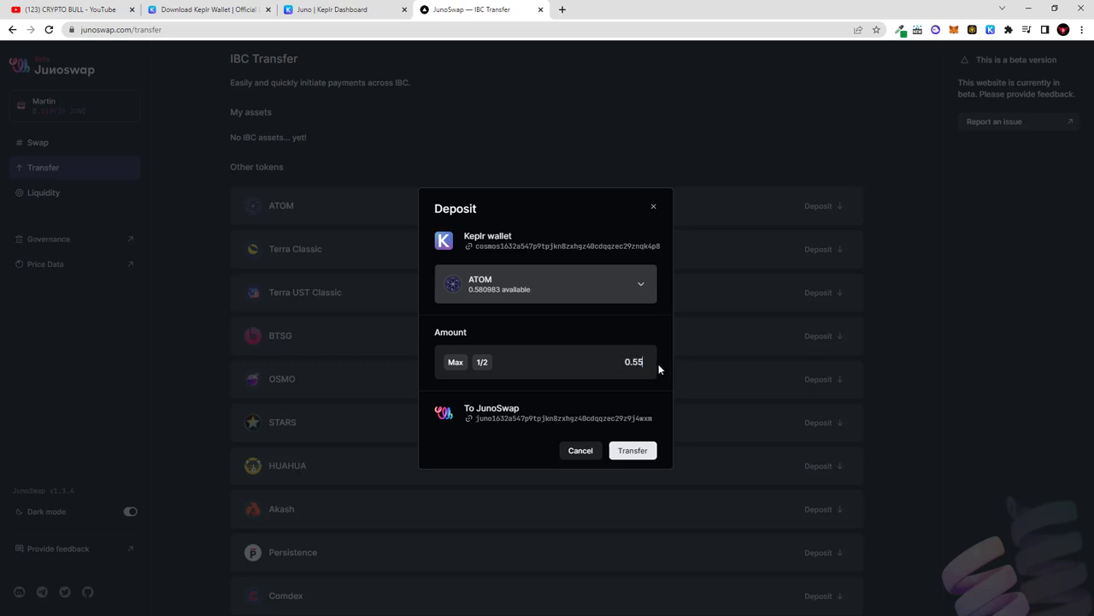
{"action": "left_click", "coordinate": [631, 450]}
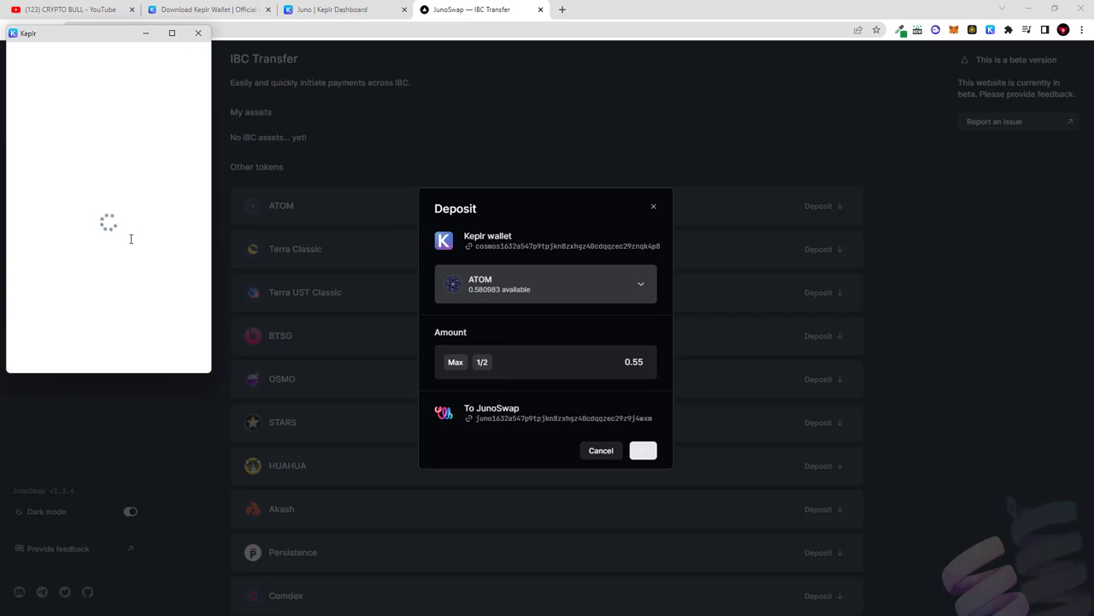
{"action": "left_click", "coordinate": [53, 304]}
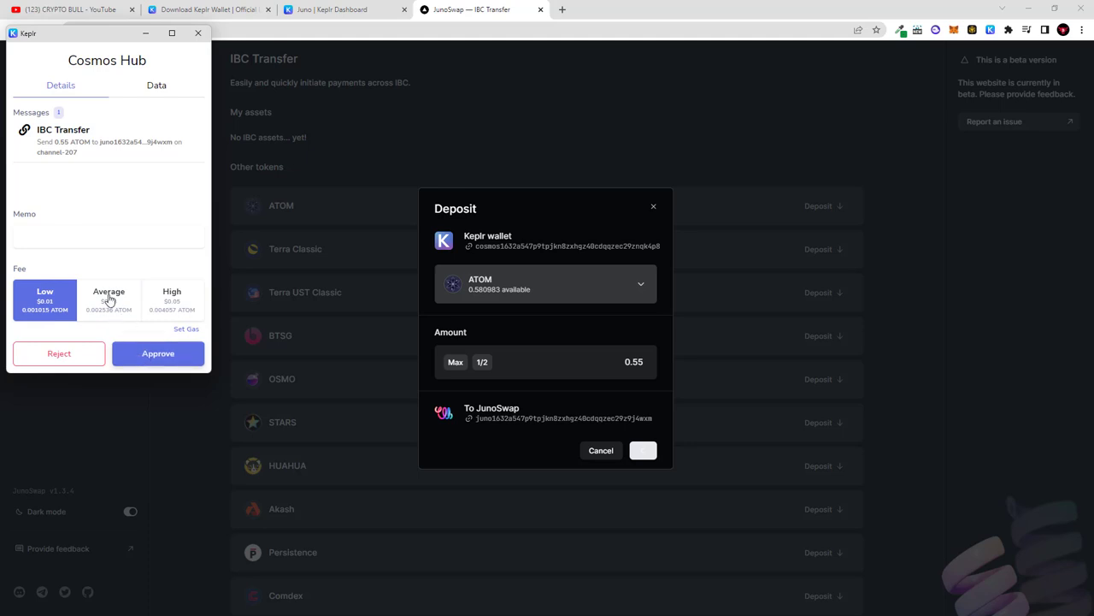
{"action": "left_click", "coordinate": [146, 353]}
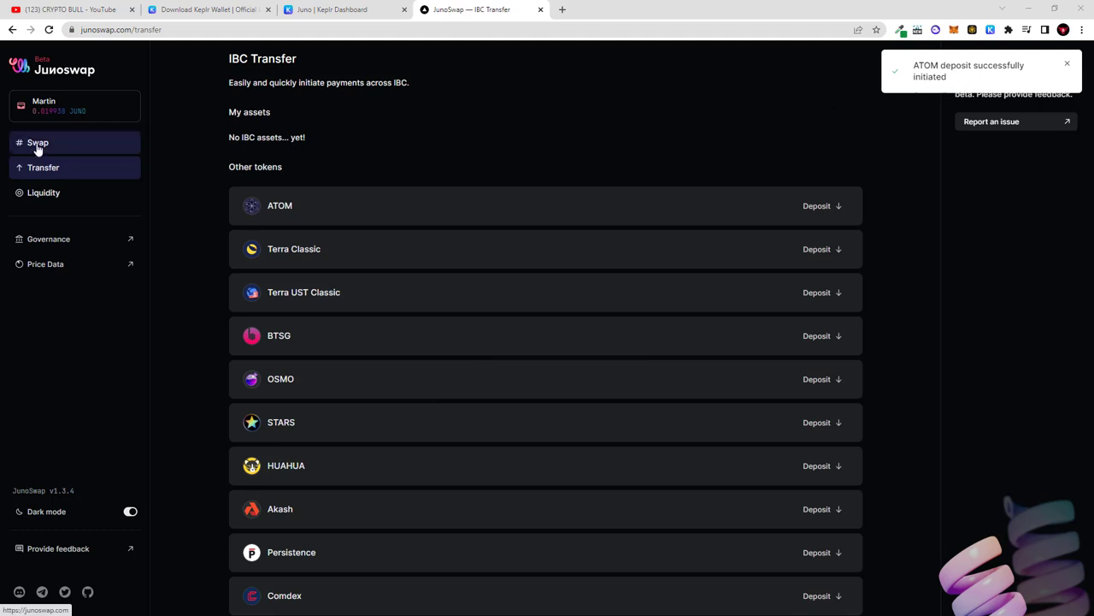
Step: Set up a swap from ATOM to JUNO using the full 0.55 ATOM balance
{"action": "left_click", "coordinate": [37, 146]}
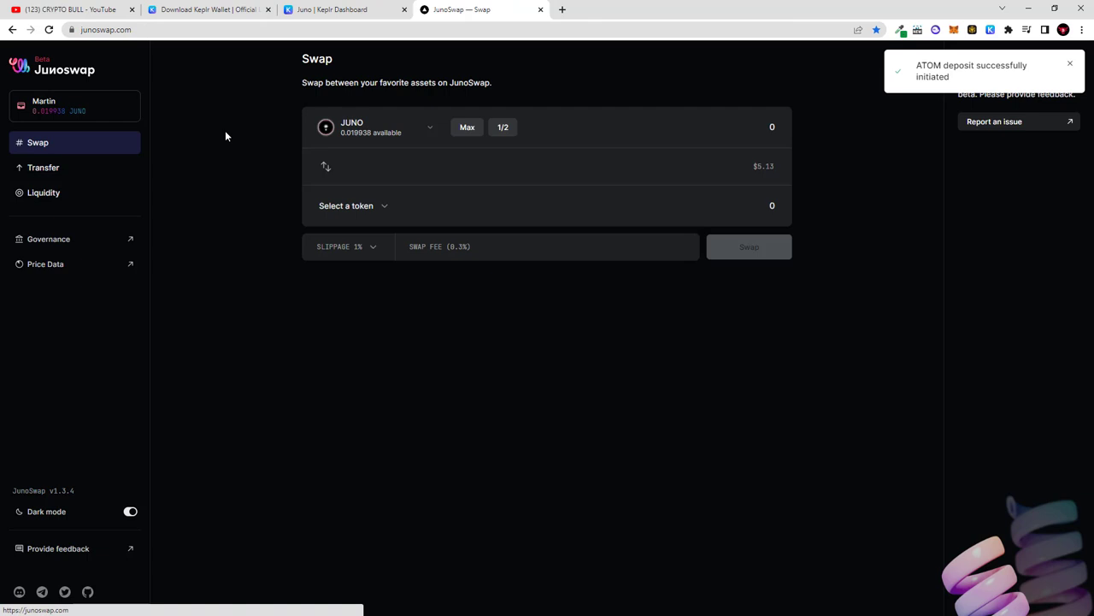
{"action": "left_click", "coordinate": [49, 30]}
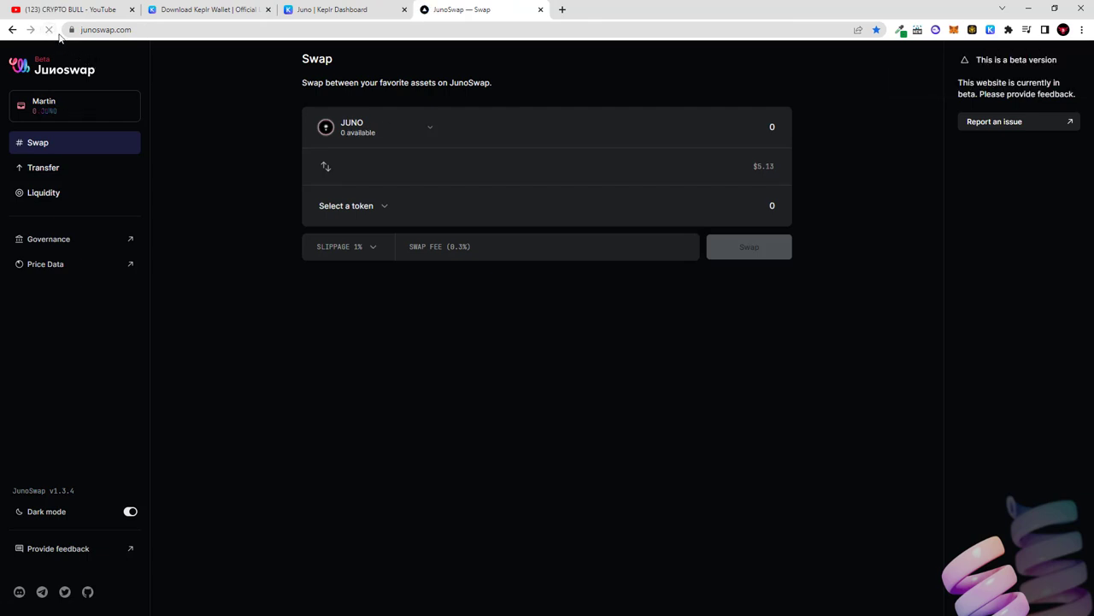
{"action": "left_click", "coordinate": [349, 135]}
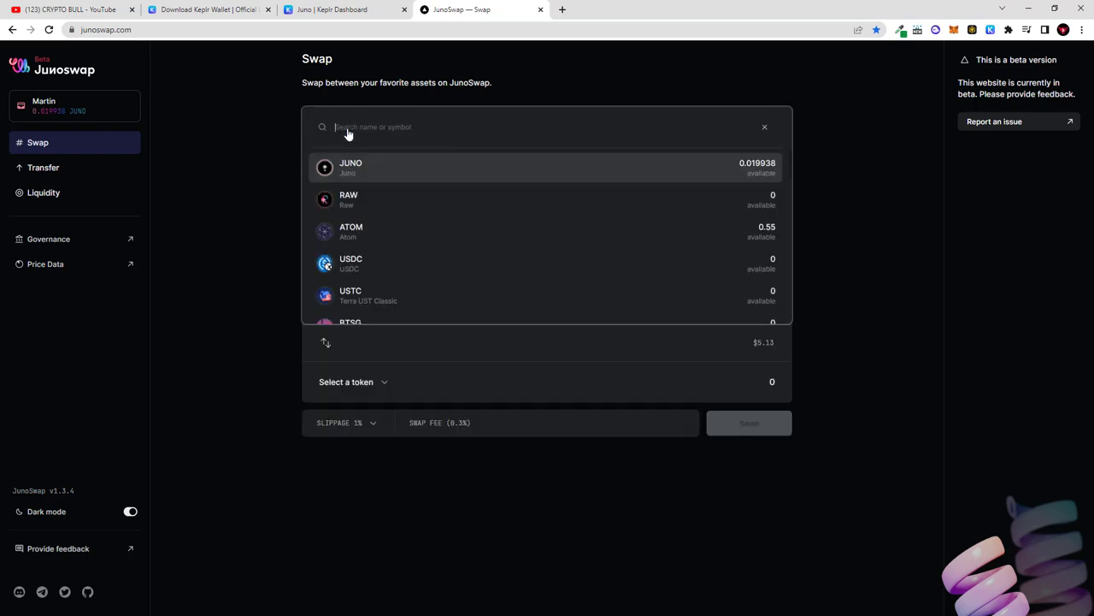
{"action": "left_click", "coordinate": [349, 236]}
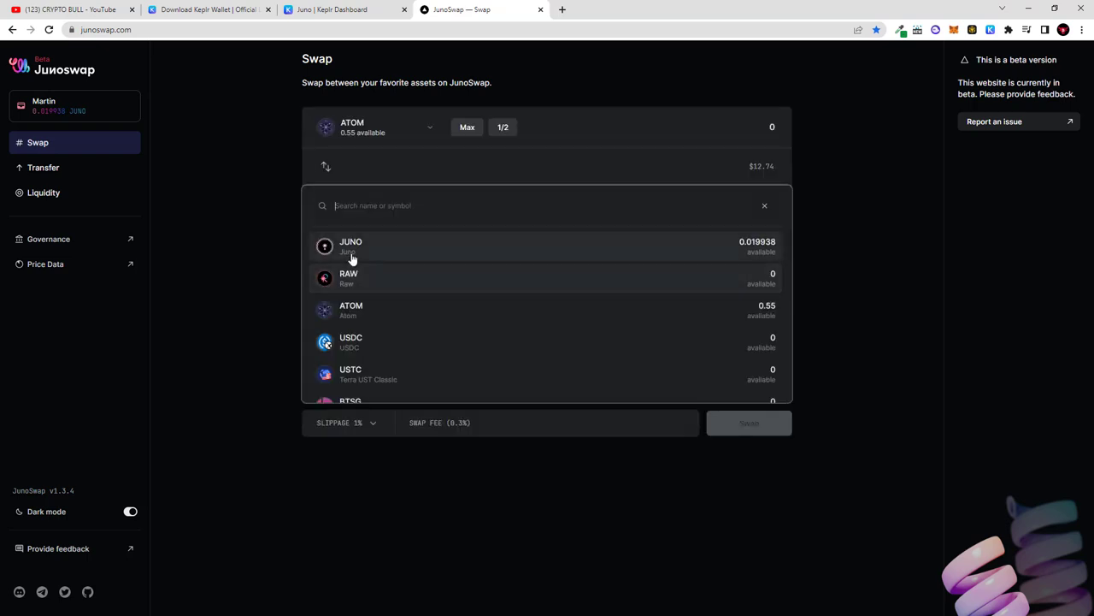
{"action": "left_click", "coordinate": [349, 245]}
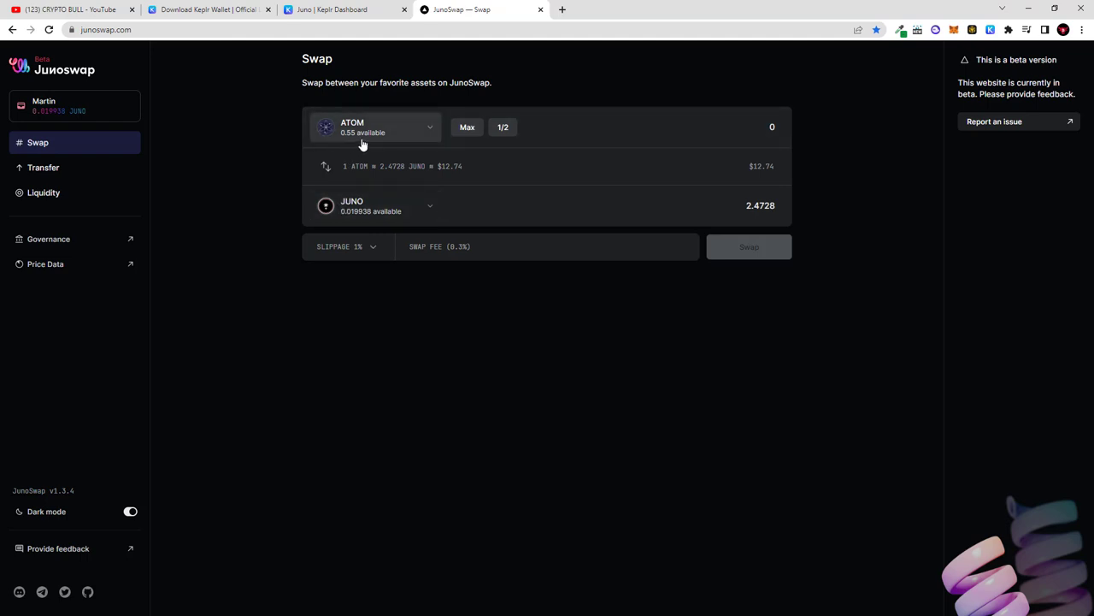
{"action": "left_click", "coordinate": [466, 130]}
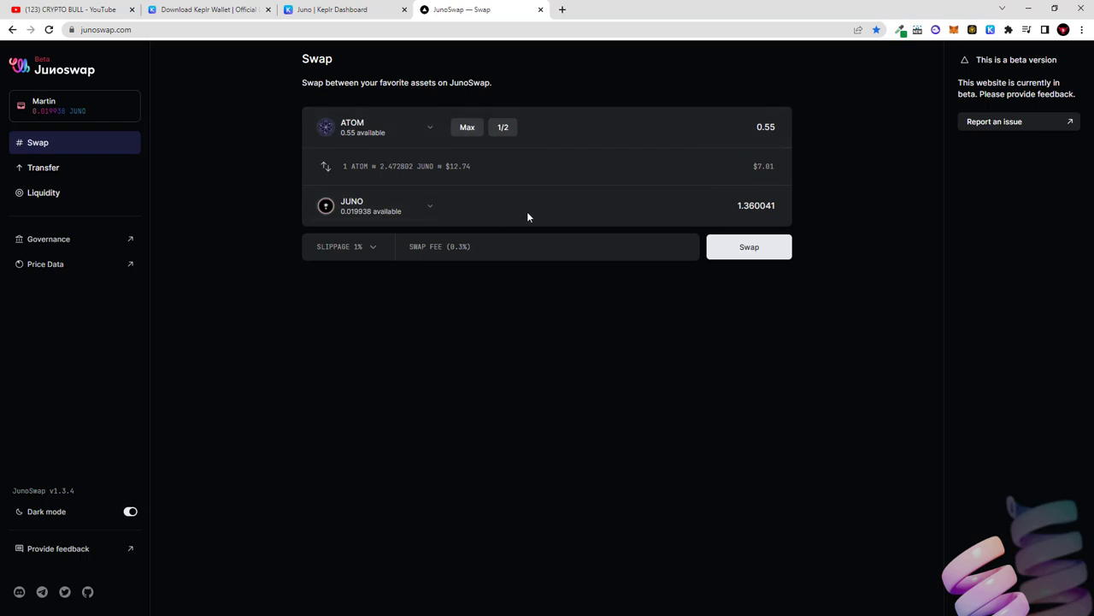
Step: Submit the ATOM-to-JUNO swap and approve it in Keplr at the Low fee
{"action": "left_click", "coordinate": [740, 249]}
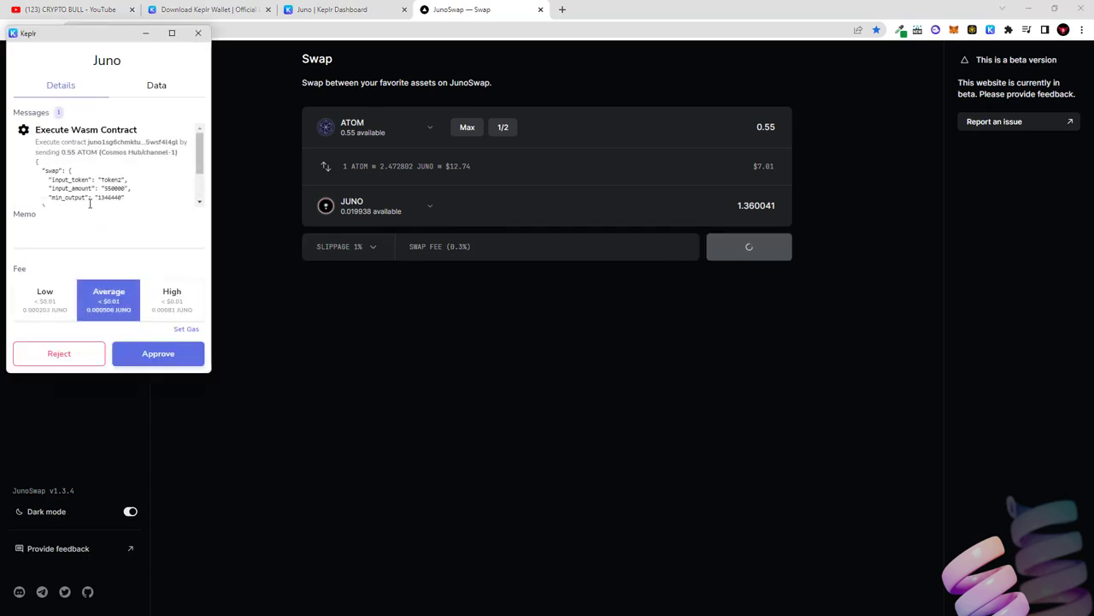
{"action": "left_click", "coordinate": [45, 295]}
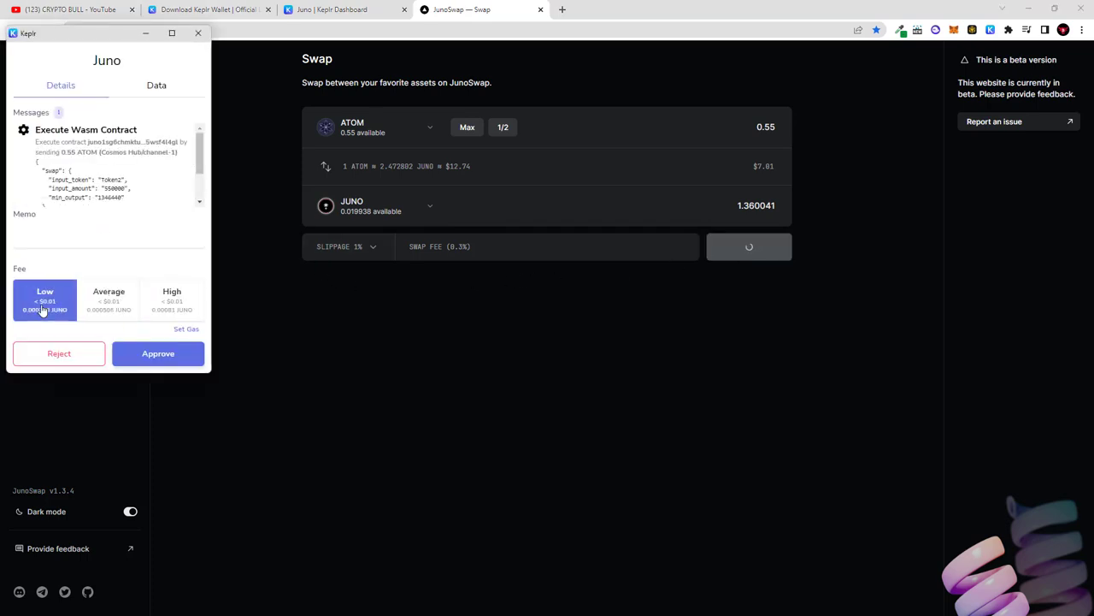
{"action": "left_click", "coordinate": [158, 353]}
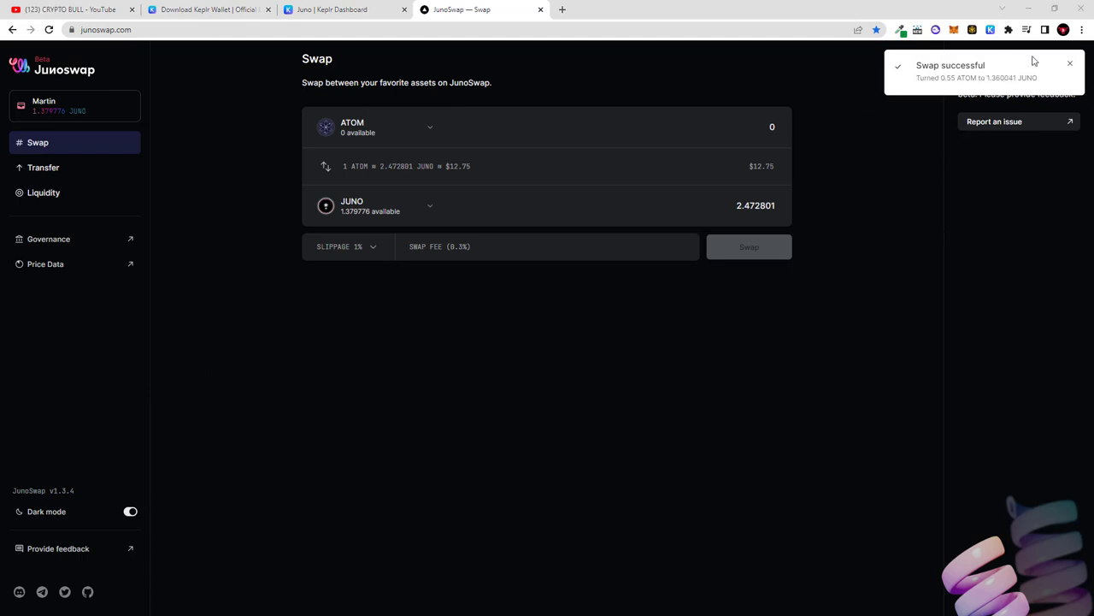
Step: Switch Keplr to the Juno chain and check the 1.379776 JUNO balance and 0.577617 JUNO pending reward
{"action": "left_click", "coordinate": [990, 31]}
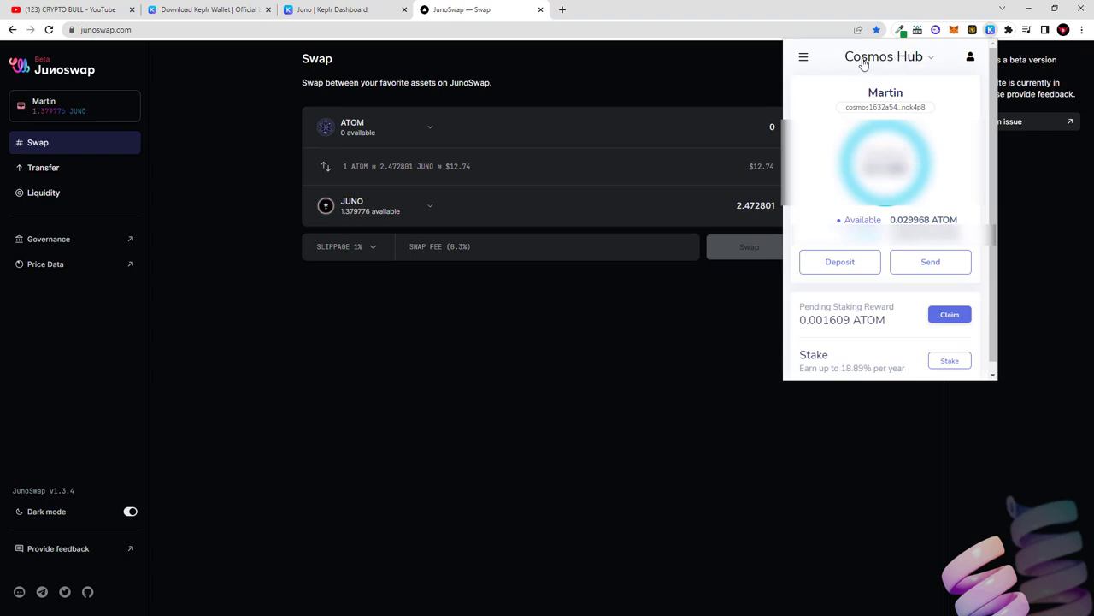
{"action": "left_click", "coordinate": [922, 58]}
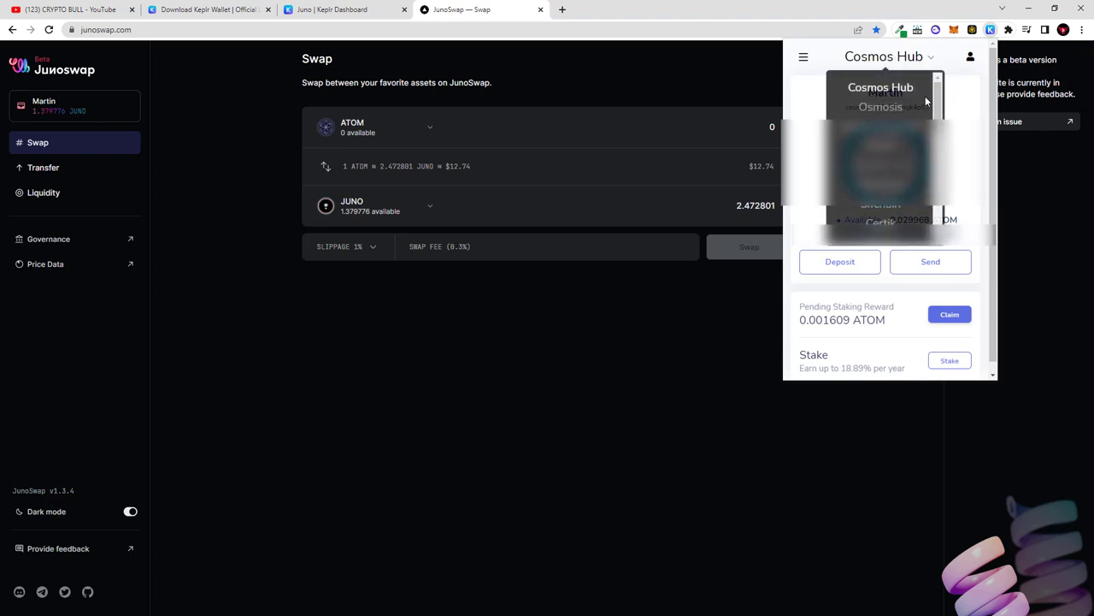
{"action": "scroll", "coordinate": [932, 111], "scroll_direction": "down", "scroll_amount": 2}
{"action": "scroll", "coordinate": [881, 145], "scroll_direction": "down", "scroll_amount": 4}
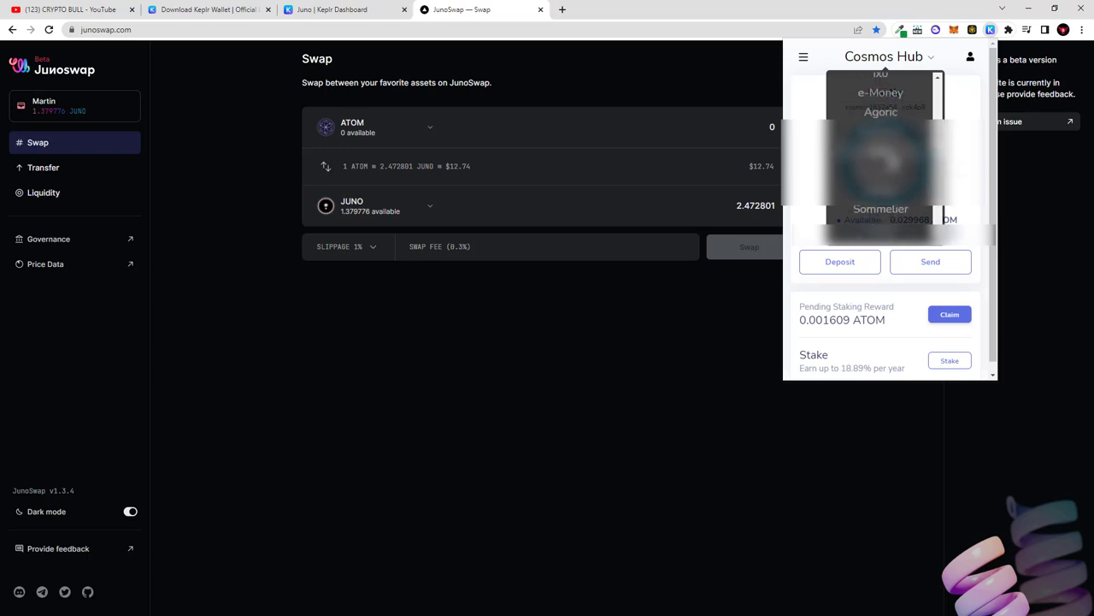
{"action": "left_click", "coordinate": [881, 137]}
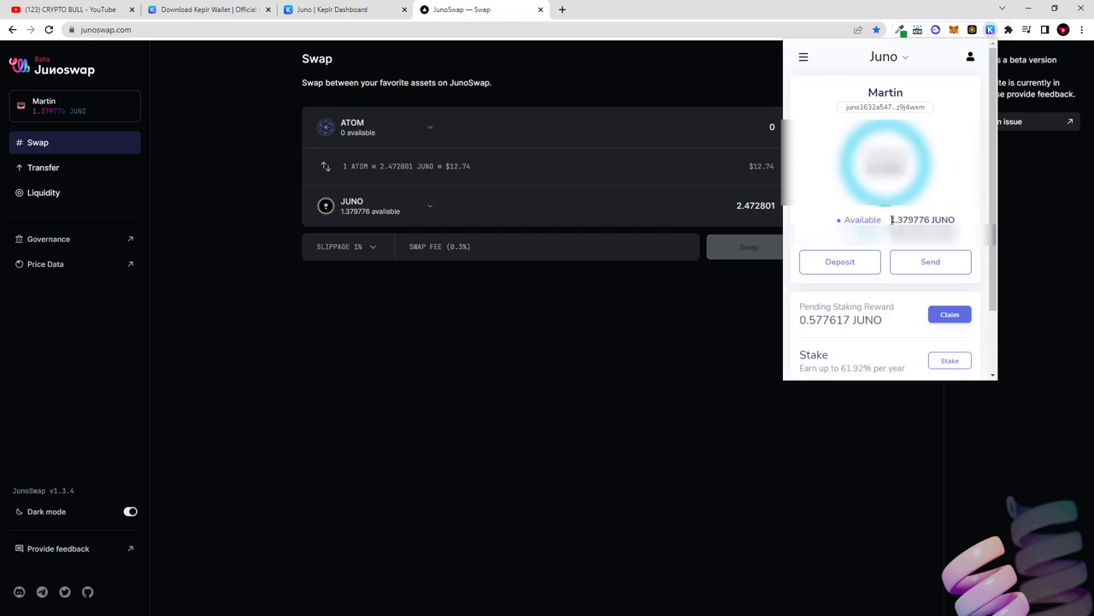
{"action": "left_click_drag", "start_coordinate": [892, 220], "coordinate": [956, 220]}
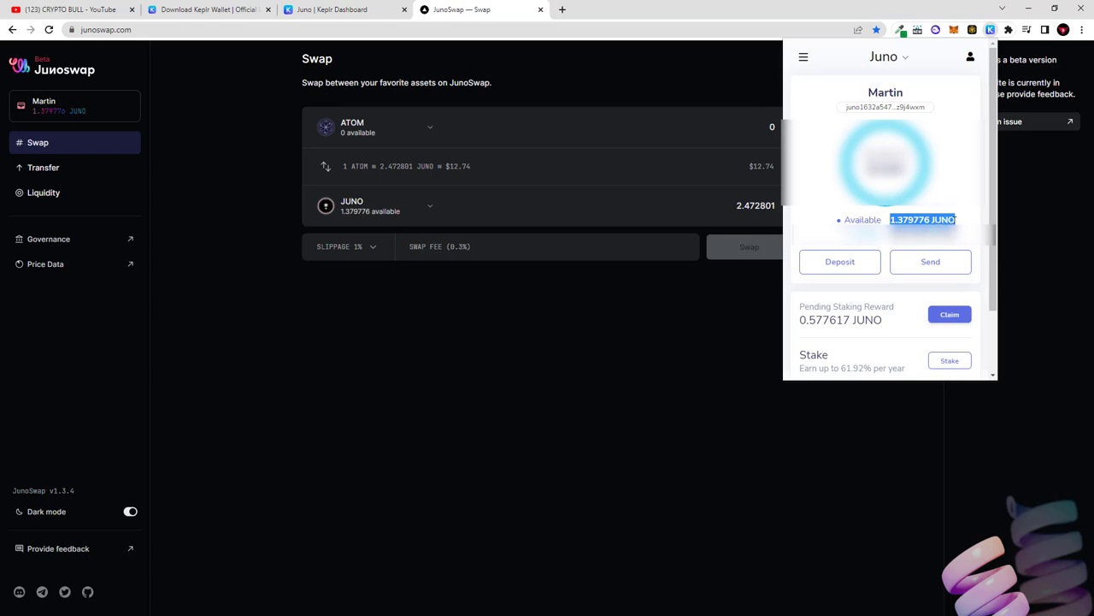
{"action": "left_click", "coordinate": [973, 229]}
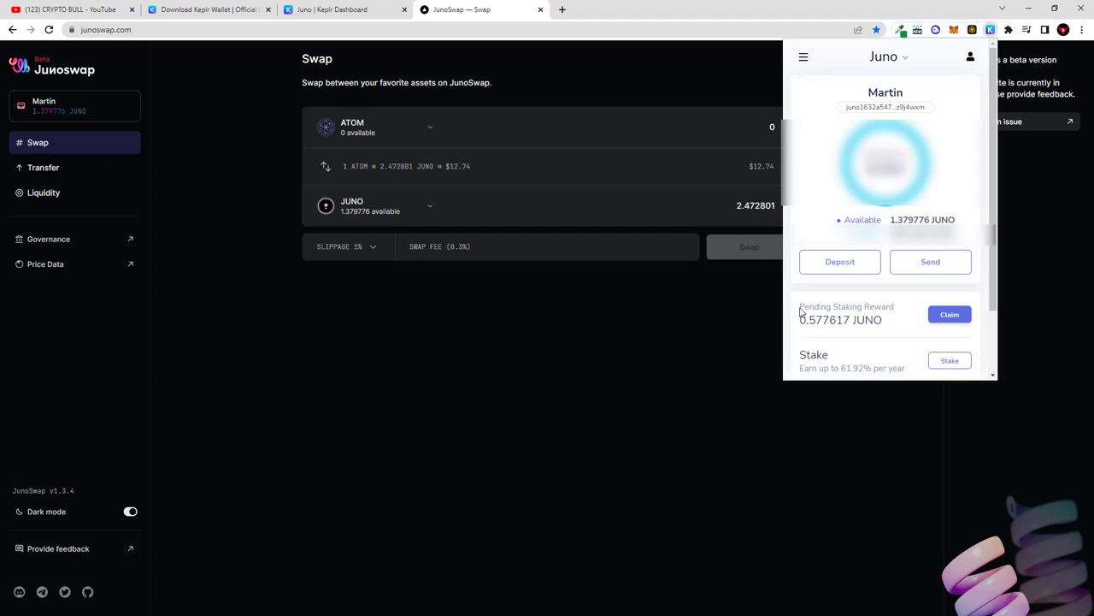
{"action": "left_click_drag", "start_coordinate": [800, 307], "coordinate": [960, 322]}
{"action": "left_click", "coordinate": [959, 322]}
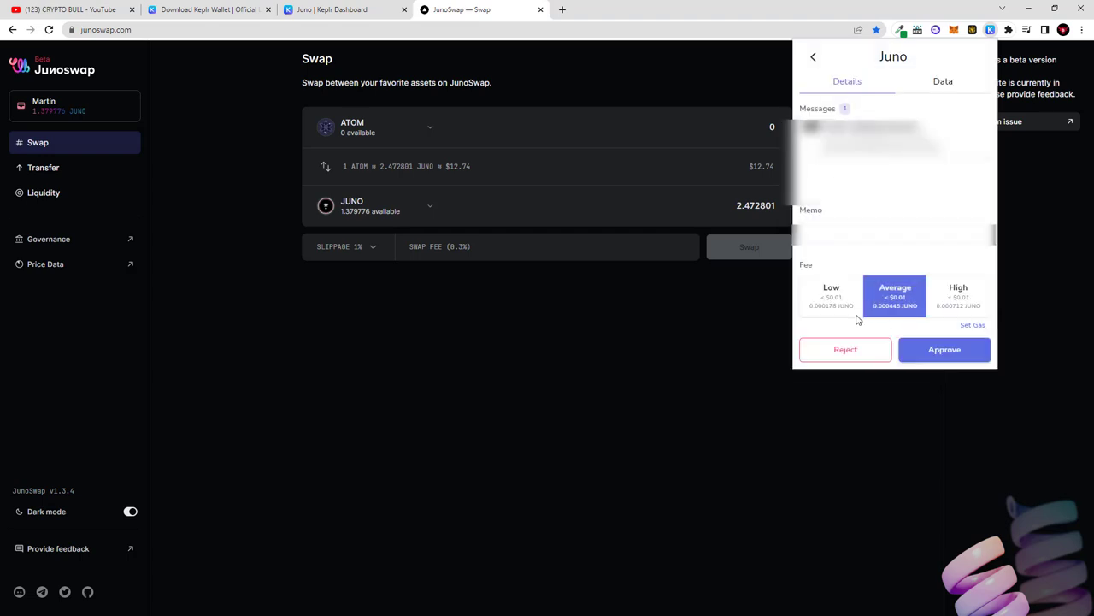
{"action": "left_click", "coordinate": [850, 317]}
{"action": "left_click", "coordinate": [941, 351]}
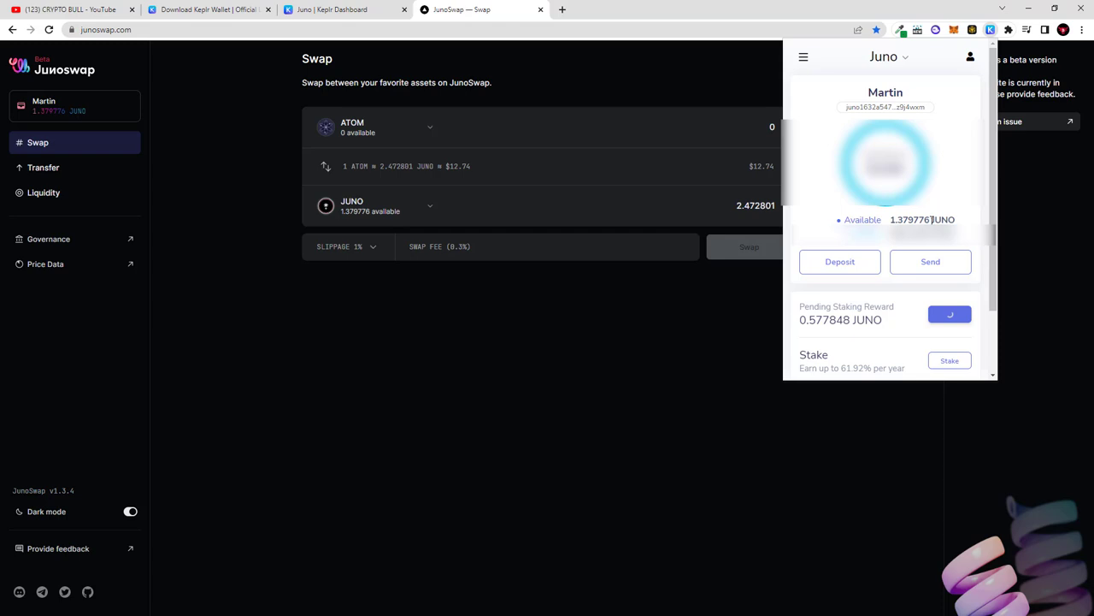
{"action": "left_click_drag", "start_coordinate": [895, 219], "coordinate": [932, 220]}
{"action": "left_click", "coordinate": [905, 217]}
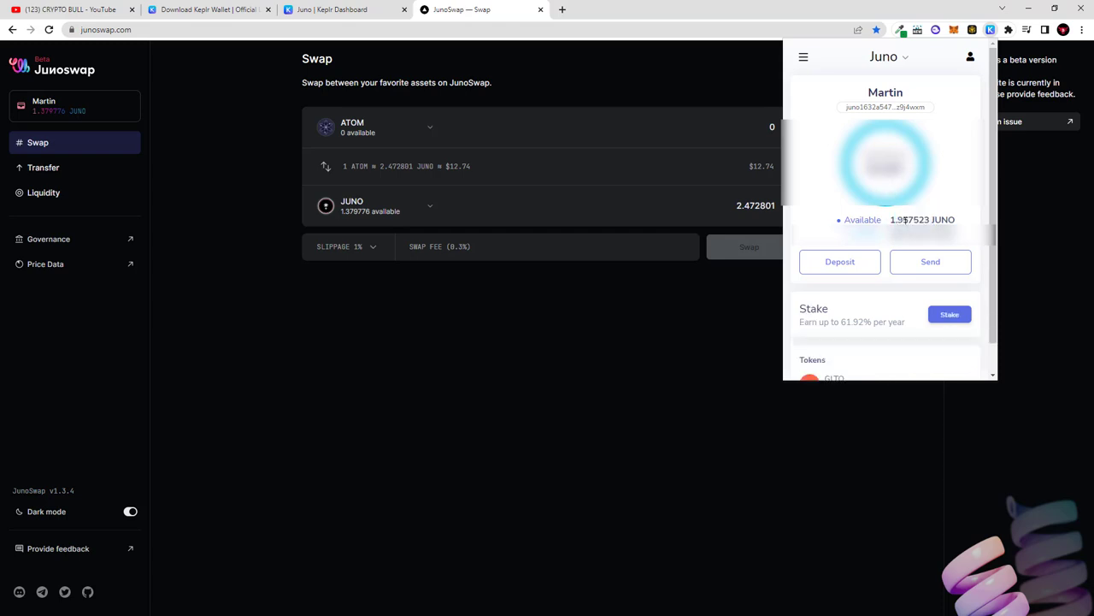
Step: Open the Juno staking page in Keplr Dashboard and scroll through it
{"action": "left_click", "coordinate": [950, 314]}
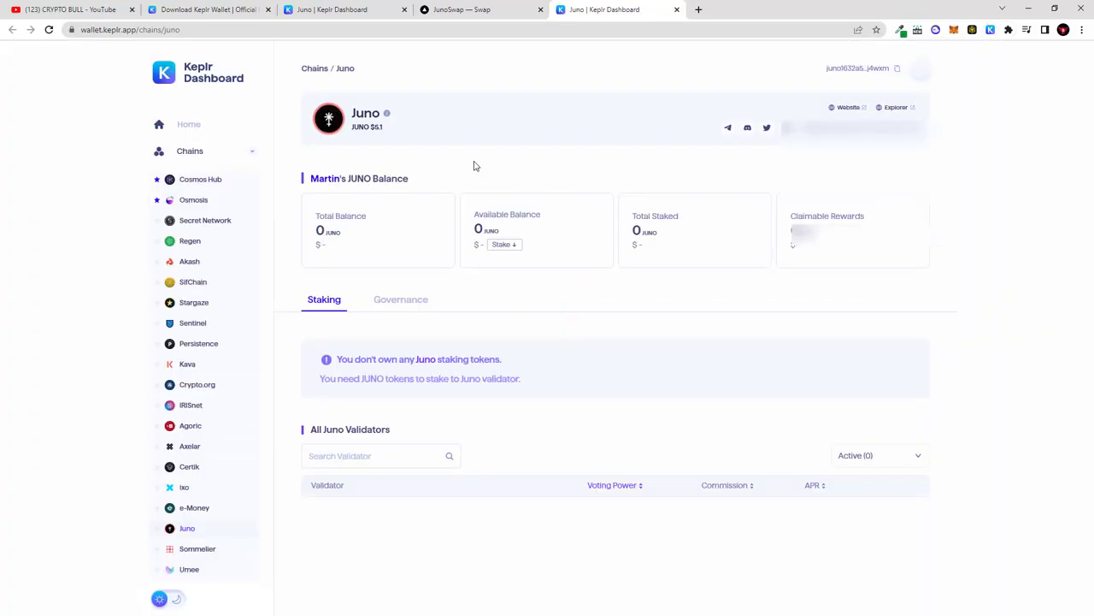
{"action": "scroll", "coordinate": [369, 242], "scroll_direction": "down", "scroll_amount": 2}
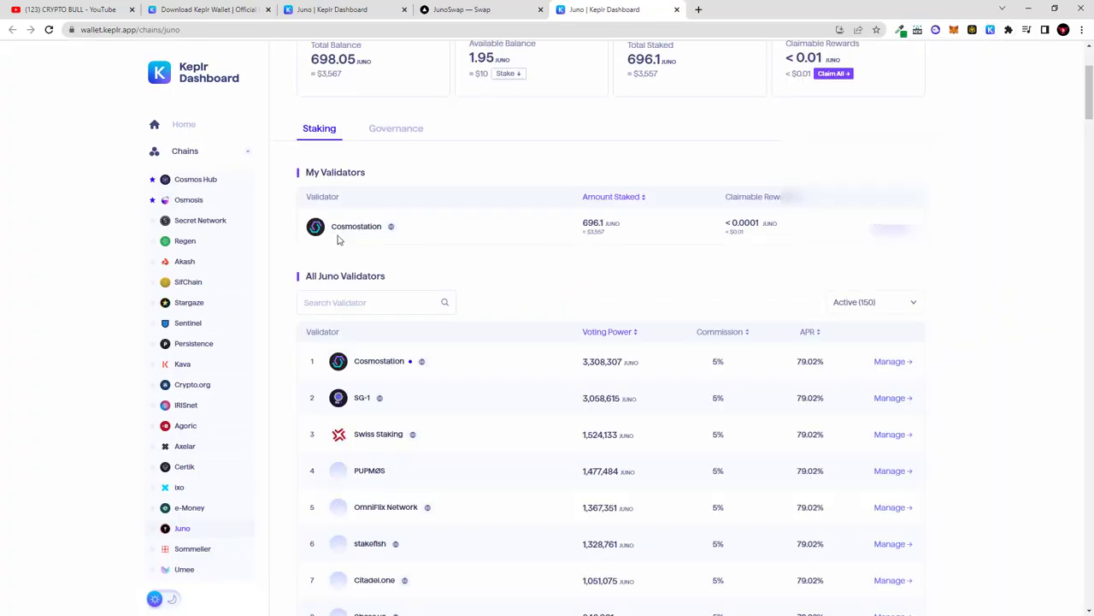
{"action": "scroll", "coordinate": [396, 240], "scroll_direction": "down", "scroll_amount": 2}
{"action": "scroll", "coordinate": [301, 157], "scroll_direction": "up", "scroll_amount": 1}
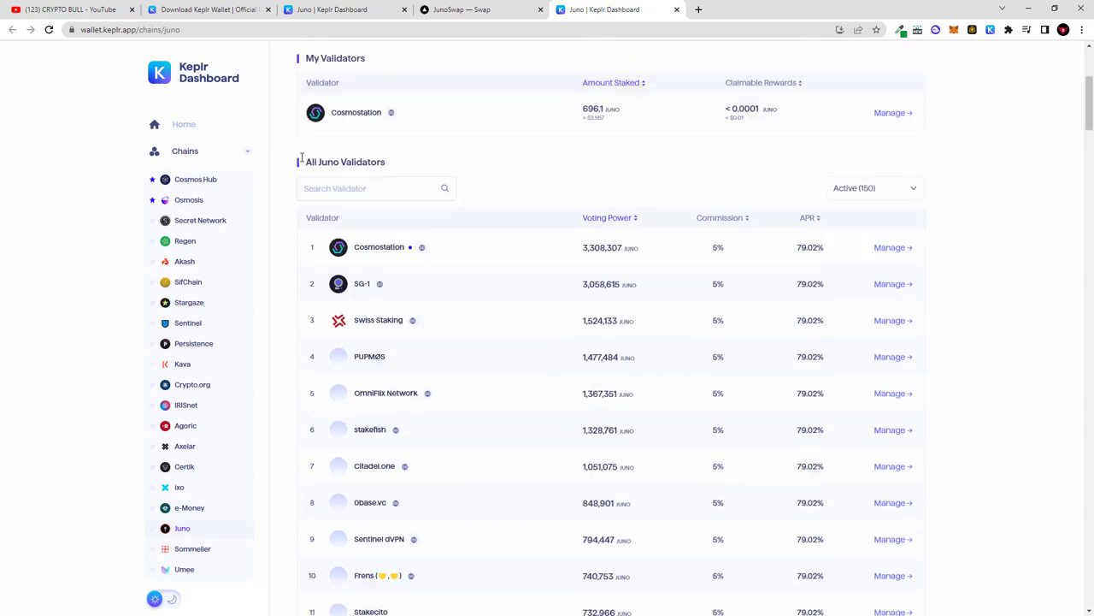
{"action": "left_click_drag", "start_coordinate": [306, 161], "coordinate": [391, 171]}
{"action": "scroll", "coordinate": [550, 279], "scroll_direction": "down", "scroll_amount": 2}
{"action": "scroll", "coordinate": [550, 279], "scroll_direction": "down", "scroll_amount": 5}
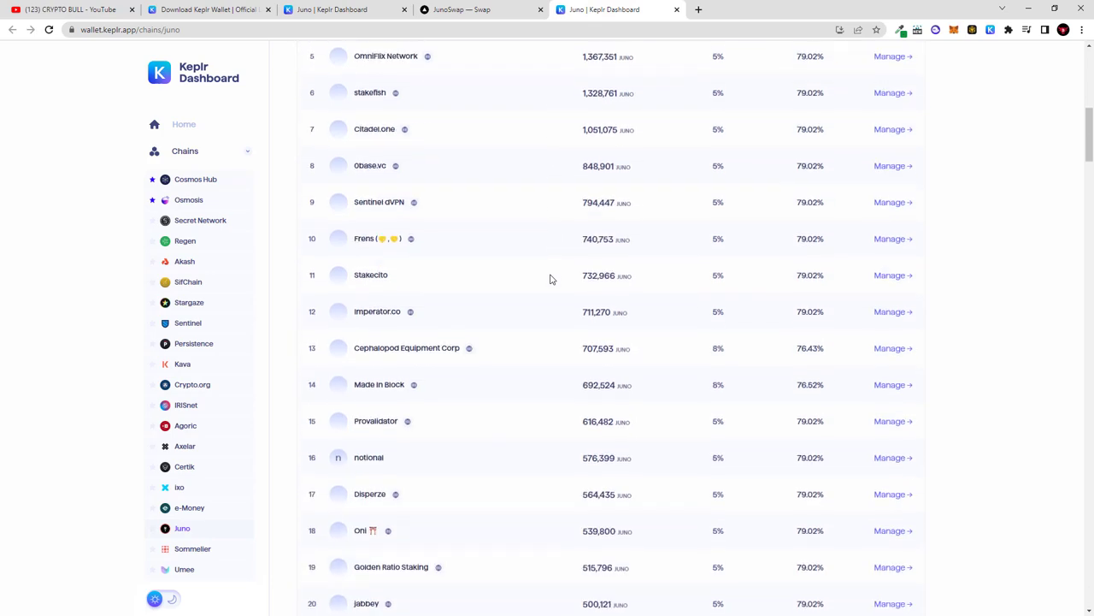
{"action": "scroll", "coordinate": [550, 276], "scroll_direction": "up", "scroll_amount": 6}
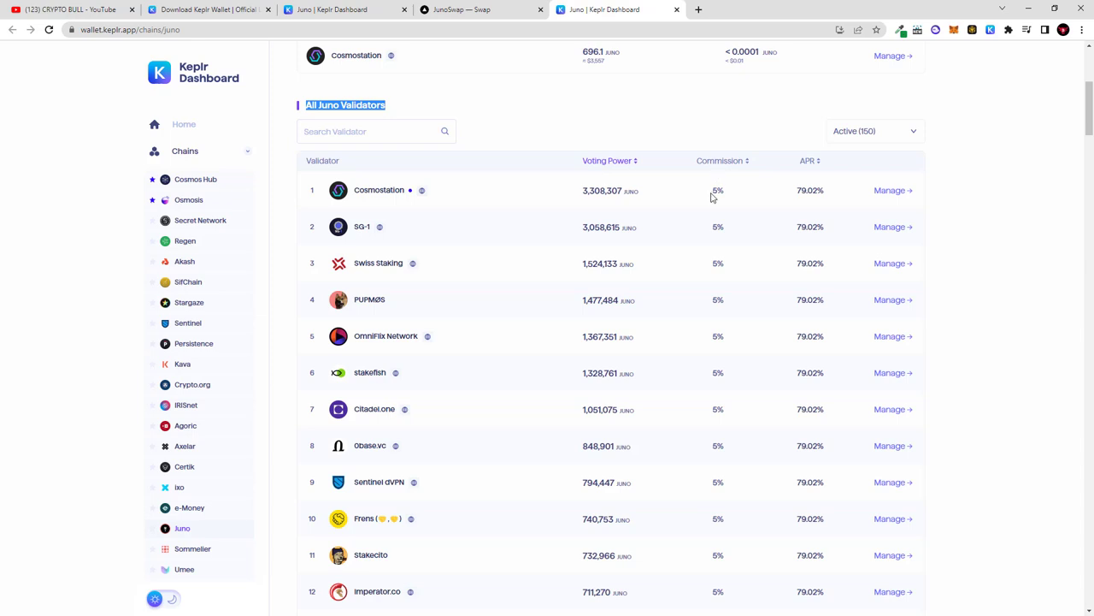
Step: Note Cosmostation's 5% commission and 79.02% APR in the All Juno Validators list
{"action": "left_click_drag", "start_coordinate": [715, 190], "coordinate": [727, 194]}
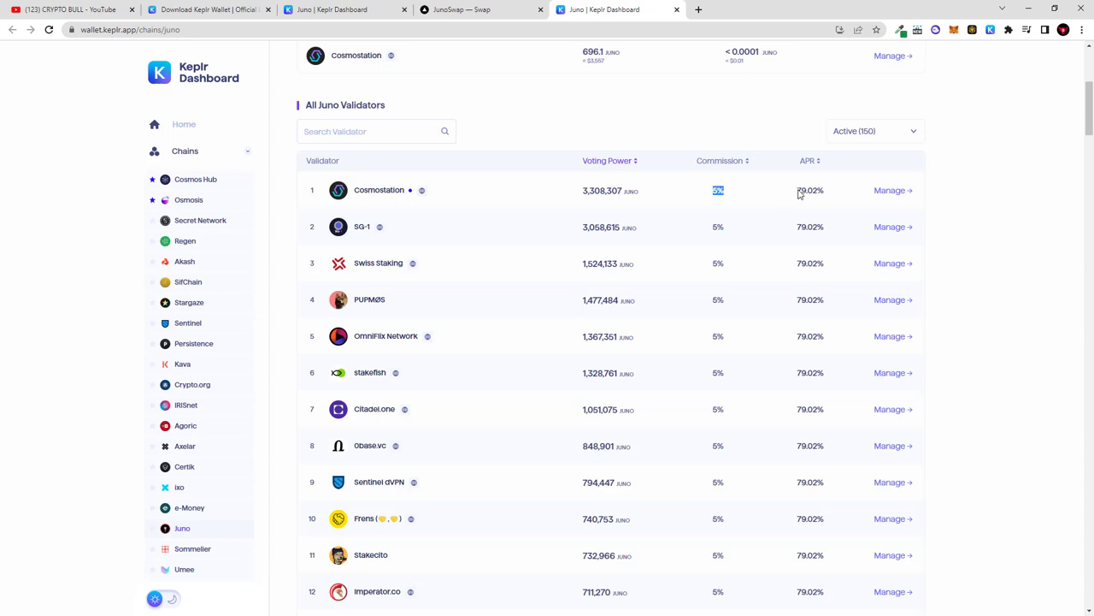
{"action": "left_click_drag", "start_coordinate": [799, 191], "coordinate": [819, 190]}
{"action": "left_click", "coordinate": [715, 189]}
{"action": "left_click_drag", "start_coordinate": [715, 189], "coordinate": [731, 194]}
{"action": "scroll", "coordinate": [758, 274], "scroll_direction": "down", "scroll_amount": 1}
{"action": "scroll", "coordinate": [758, 258], "scroll_direction": "down", "scroll_amount": 5}
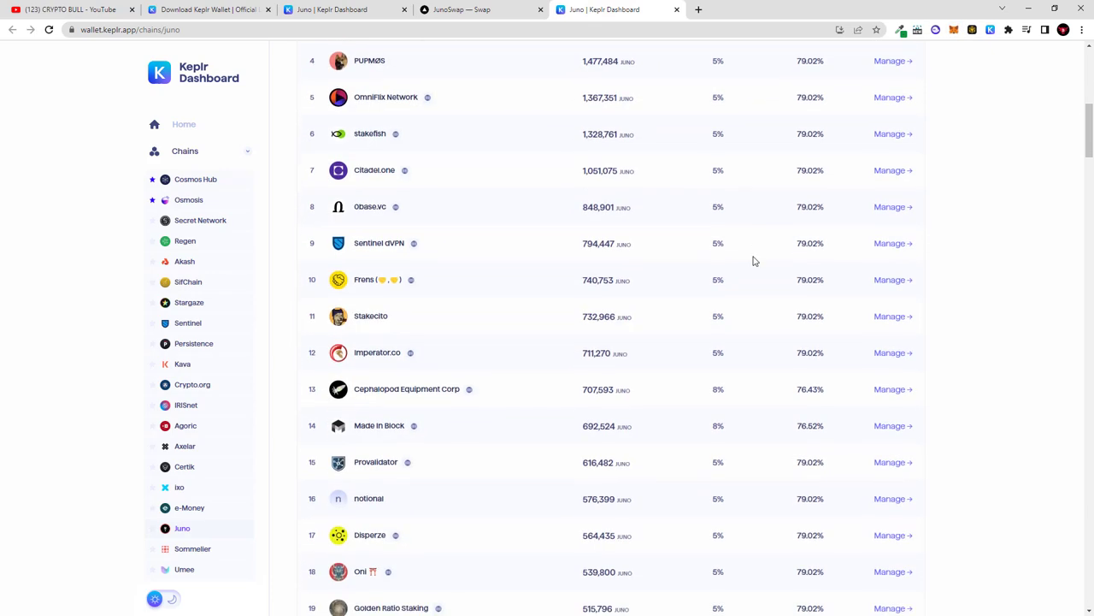
{"action": "scroll", "coordinate": [756, 259], "scroll_direction": "up", "scroll_amount": 6}
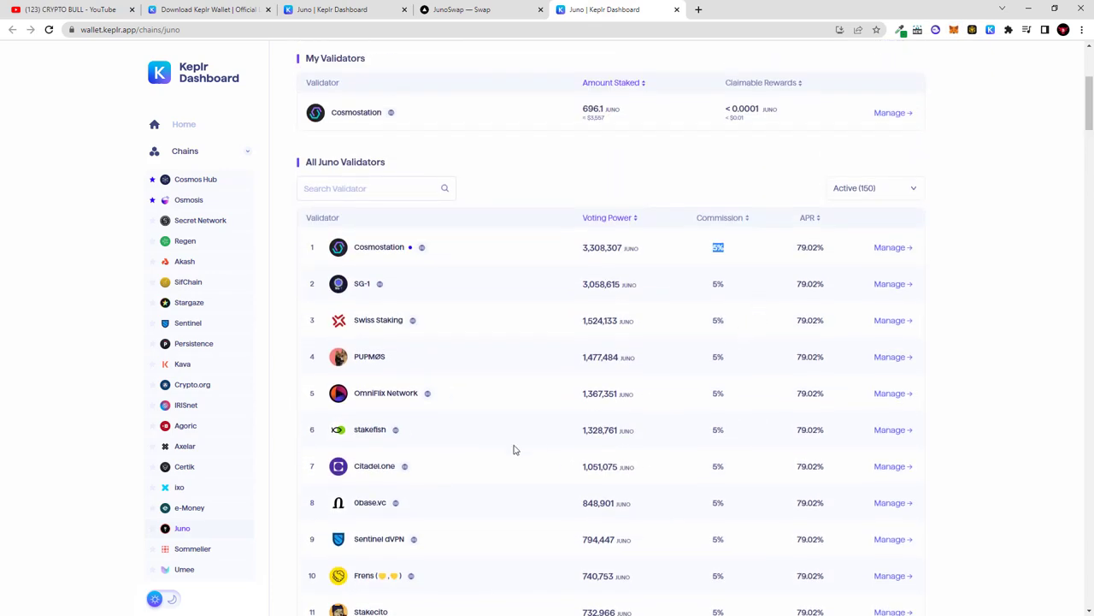
{"action": "scroll", "coordinate": [349, 432], "scroll_direction": "down", "scroll_amount": 1}
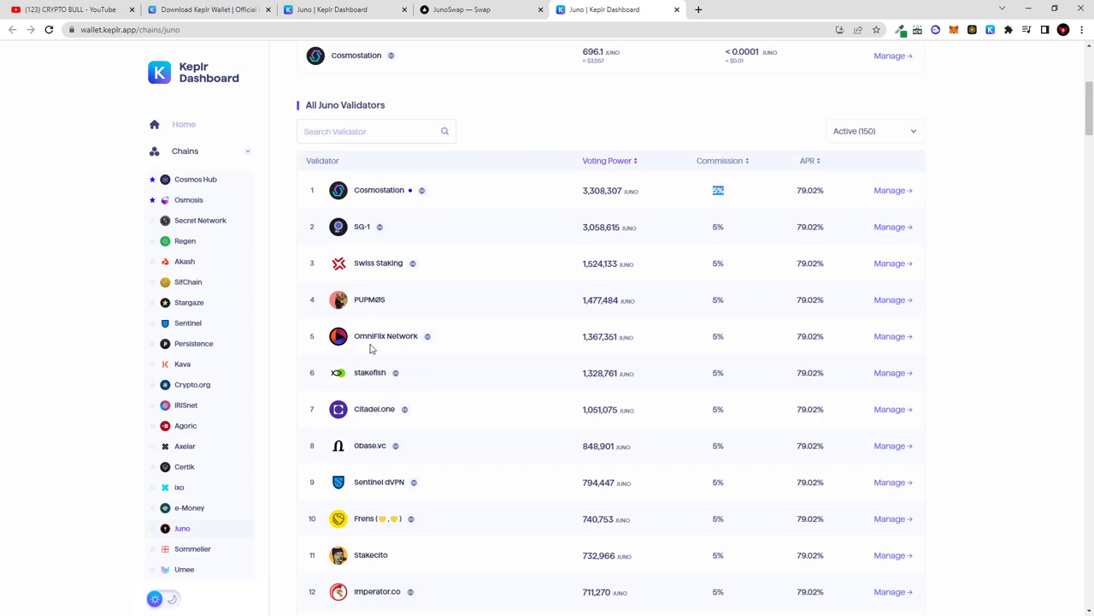
{"action": "scroll", "coordinate": [517, 359], "scroll_direction": "down", "scroll_amount": 3}
{"action": "scroll", "coordinate": [512, 361], "scroll_direction": "down", "scroll_amount": 2}
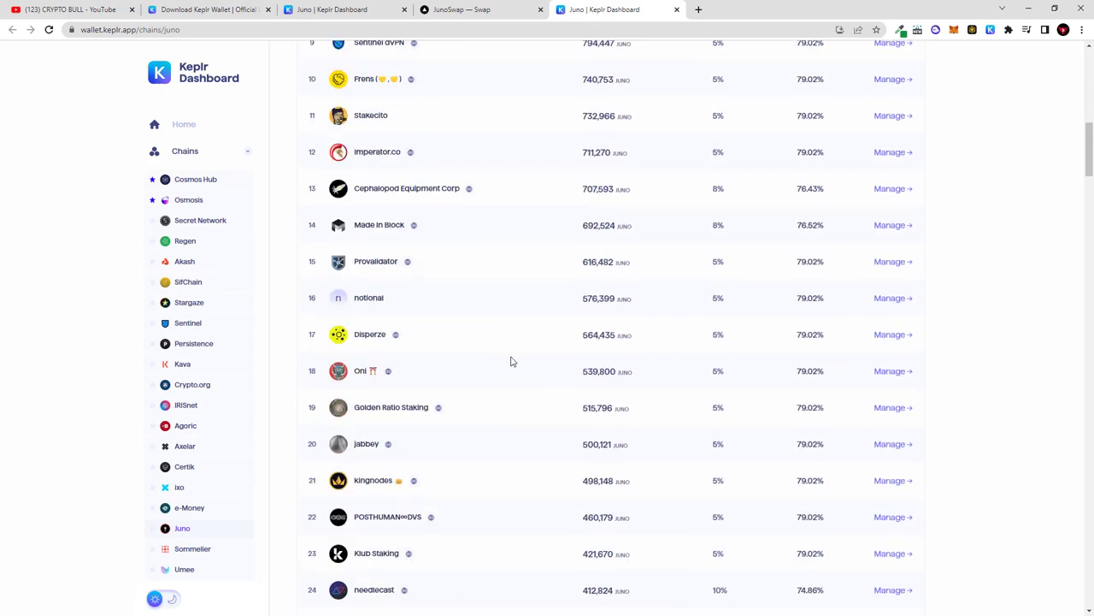
{"action": "scroll", "coordinate": [515, 362], "scroll_direction": "up", "scroll_amount": 7}
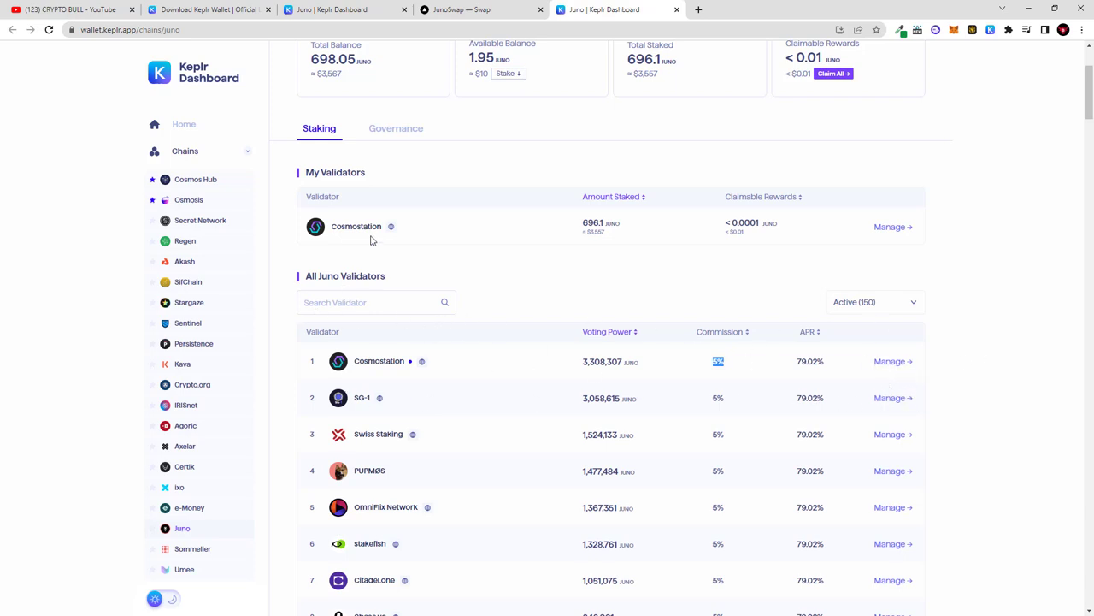
Step: Delegate 1.93 JUNO to Cosmostation, approving the 0.000619 JUNO fee transaction in Keplr
{"action": "left_click_drag", "start_coordinate": [584, 223], "coordinate": [616, 221]}
{"action": "left_click", "coordinate": [885, 364]}
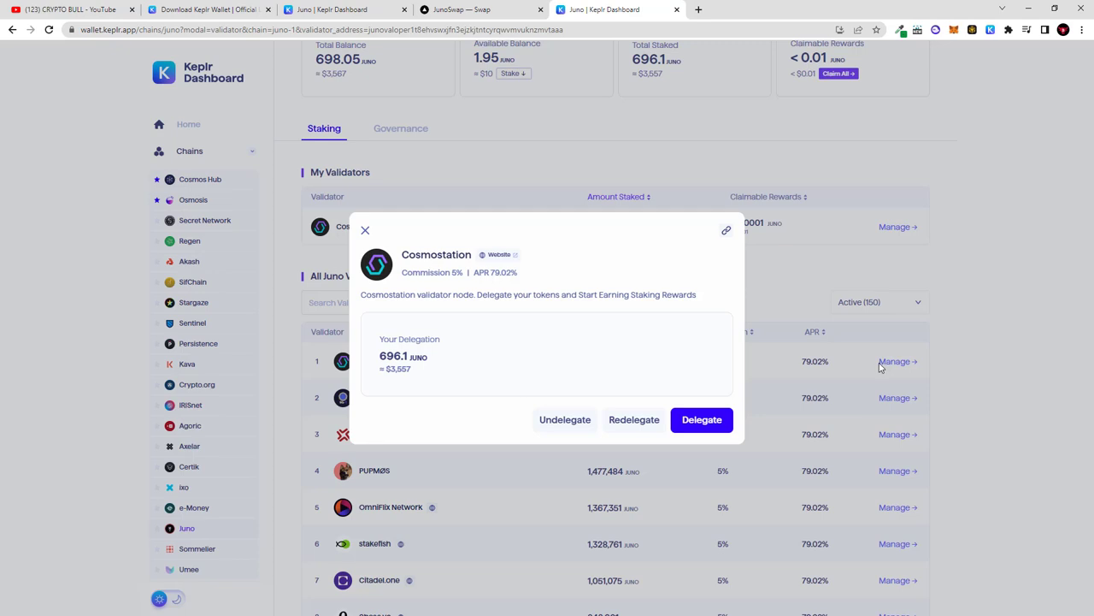
{"action": "left_click", "coordinate": [689, 426]}
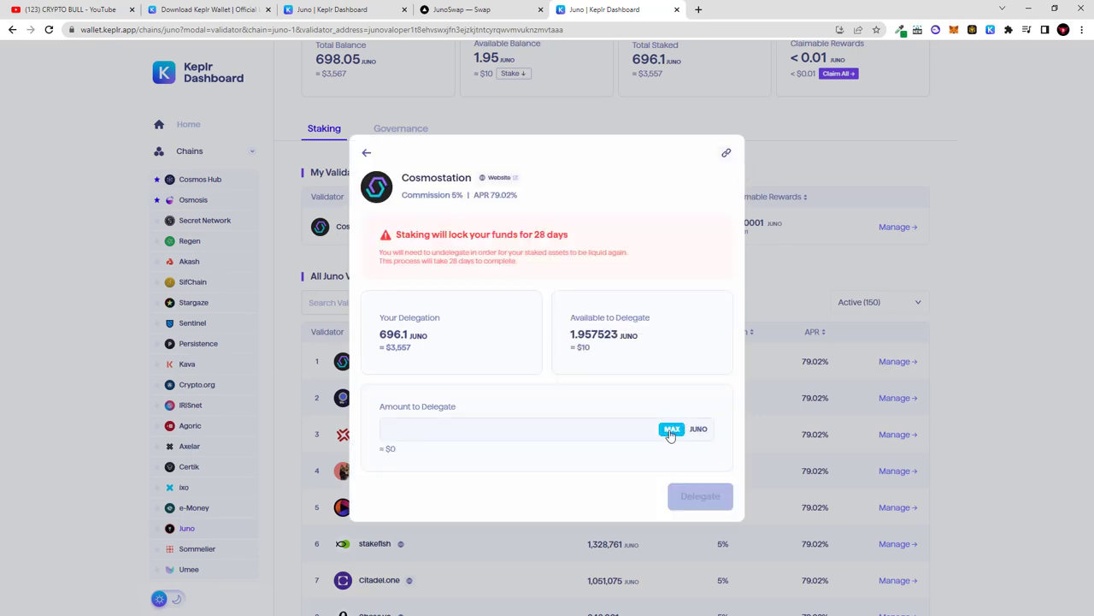
{"action": "left_click", "coordinate": [671, 430]}
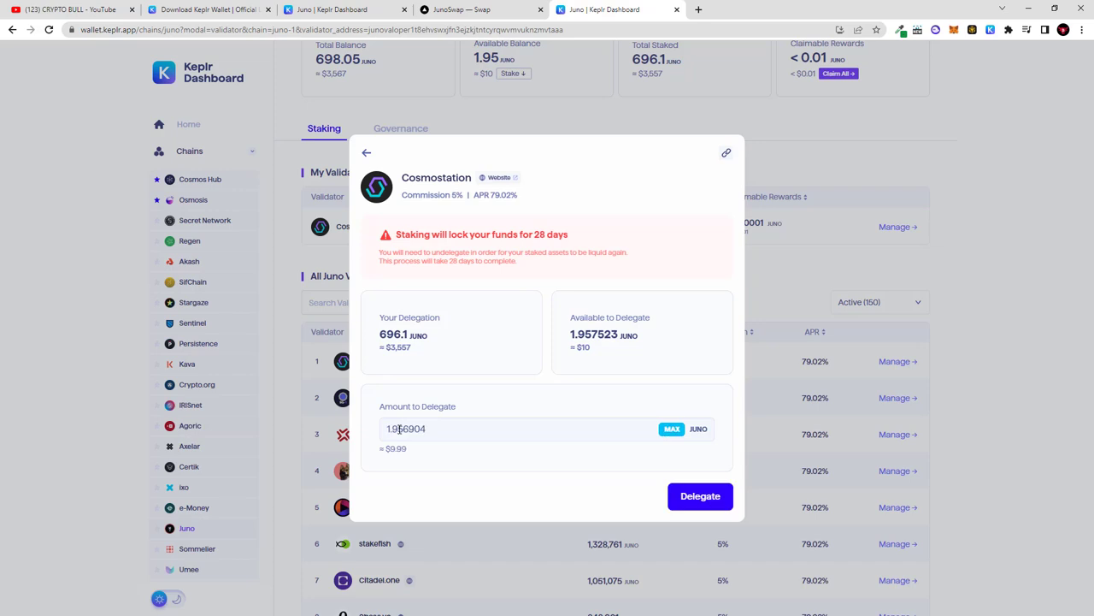
{"action": "left_click_drag", "start_coordinate": [398, 428], "coordinate": [454, 429]}
{"action": "type", "text": "3"}
{"action": "left_click", "coordinate": [689, 497]}
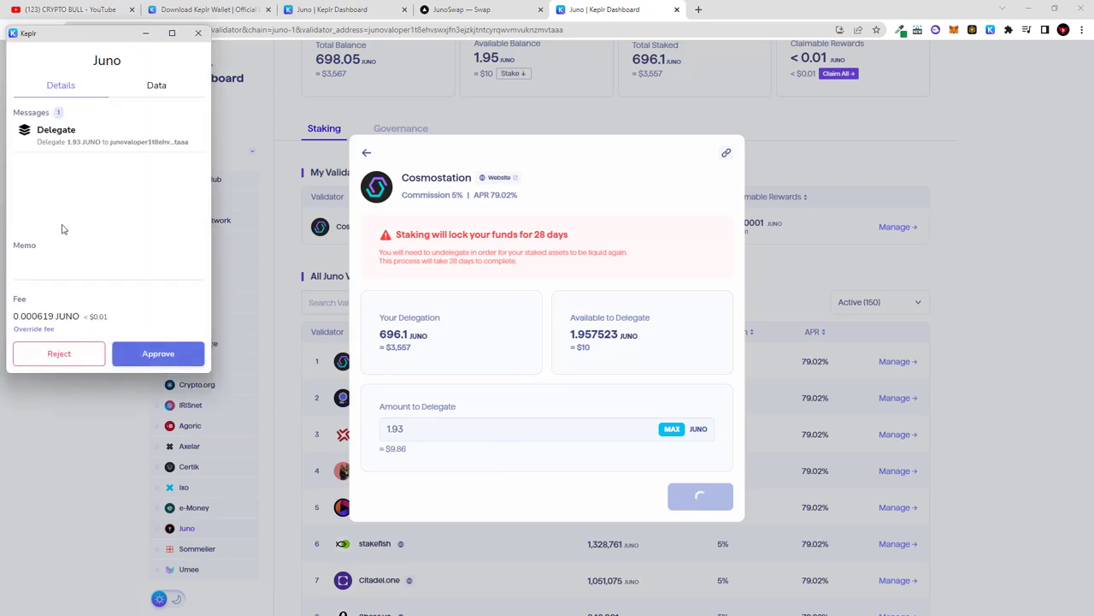
{"action": "left_click_drag", "start_coordinate": [16, 316], "coordinate": [127, 315]}
{"action": "left_click", "coordinate": [156, 354]}
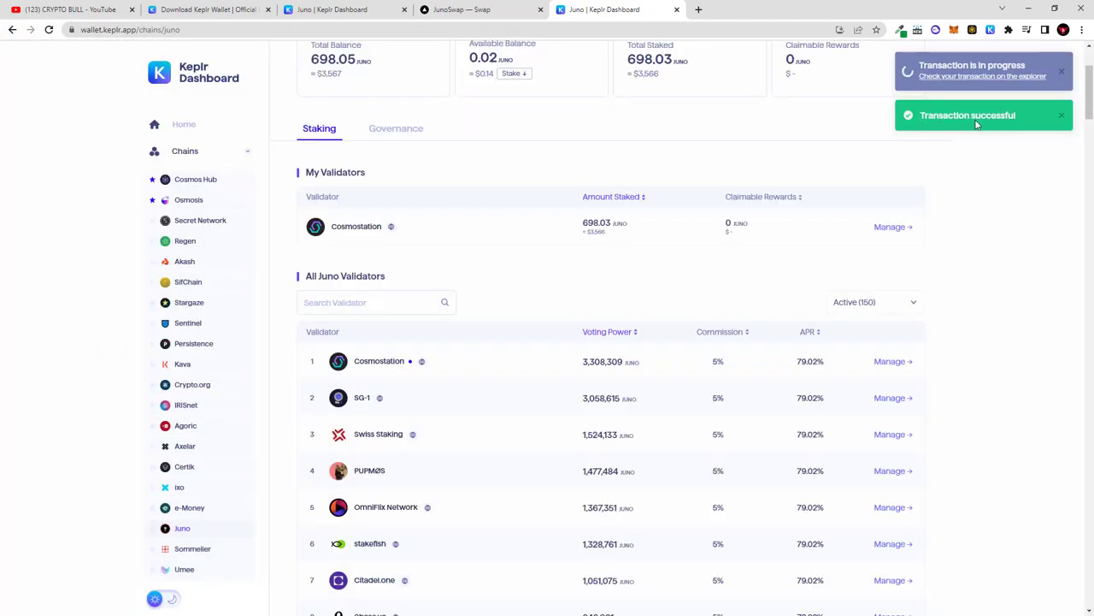
{"action": "left_click", "coordinate": [991, 31]}
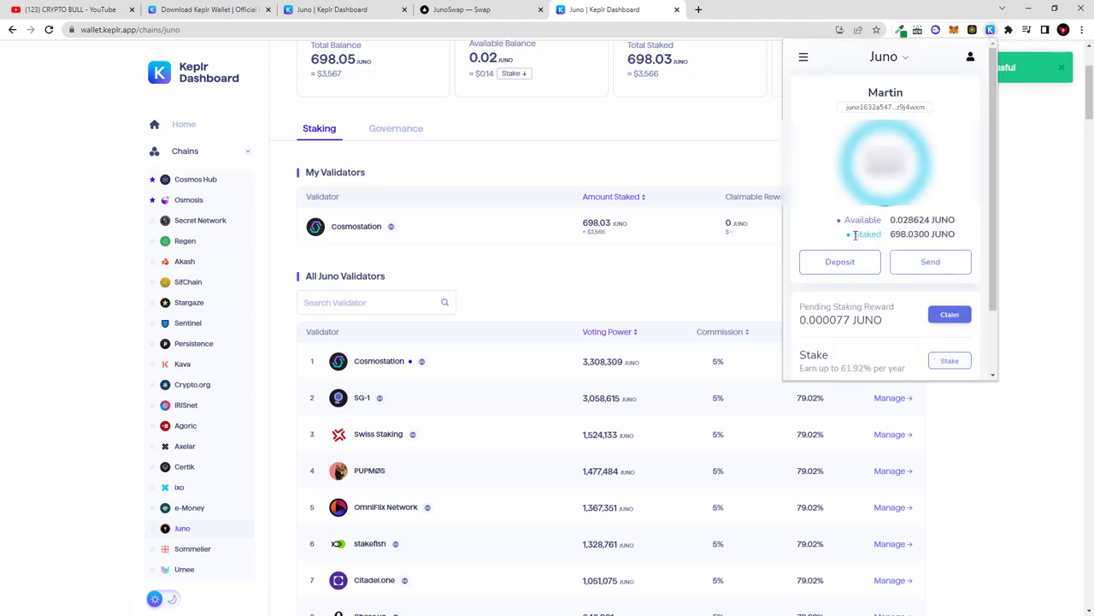
{"action": "left_click_drag", "start_coordinate": [855, 235], "coordinate": [967, 281]}
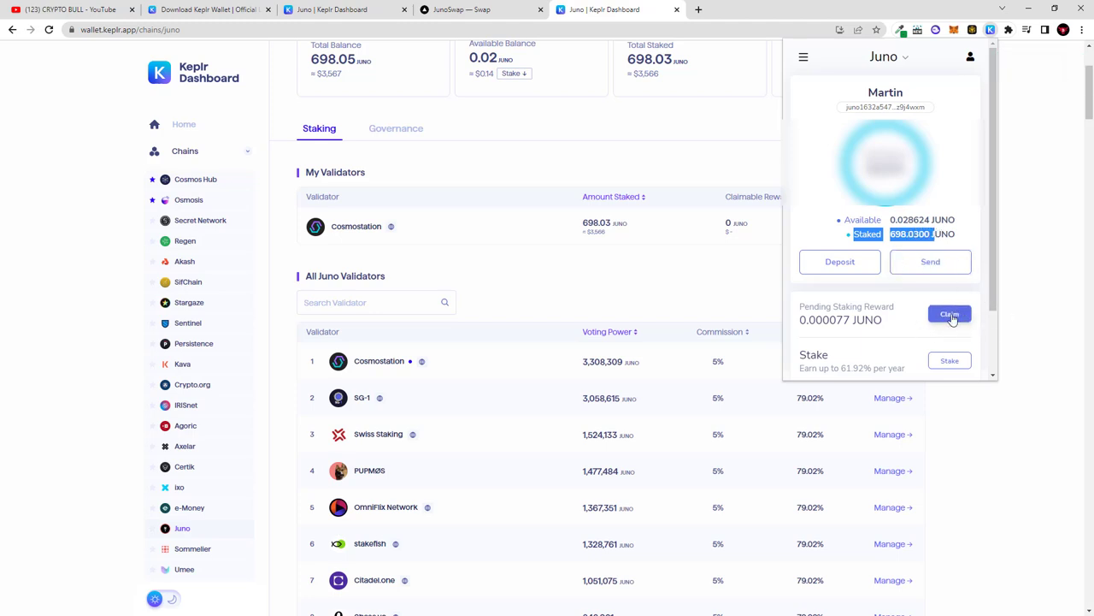
{"action": "left_click_drag", "start_coordinate": [798, 312], "coordinate": [930, 317]}
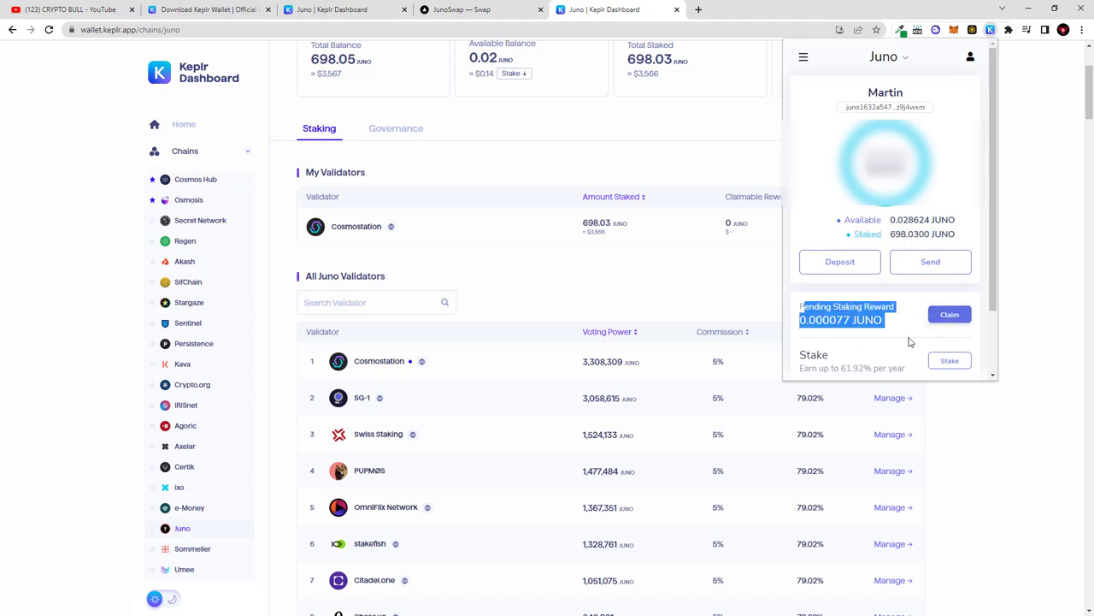
{"action": "left_click", "coordinate": [952, 315]}
{"action": "left_click", "coordinate": [904, 321]}
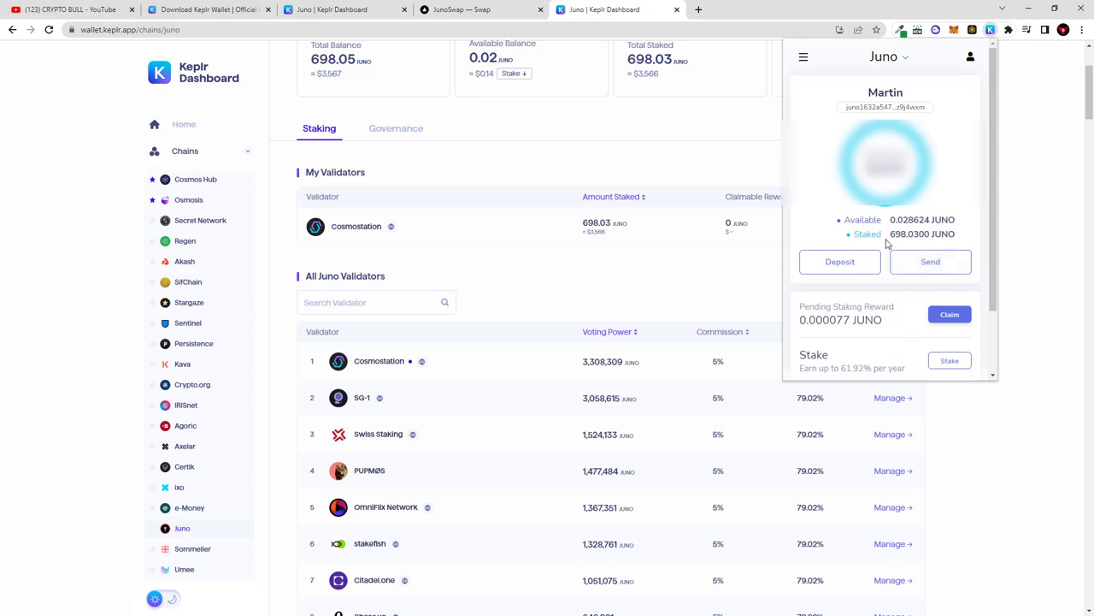
{"action": "left_click_drag", "start_coordinate": [870, 229], "coordinate": [974, 227]}
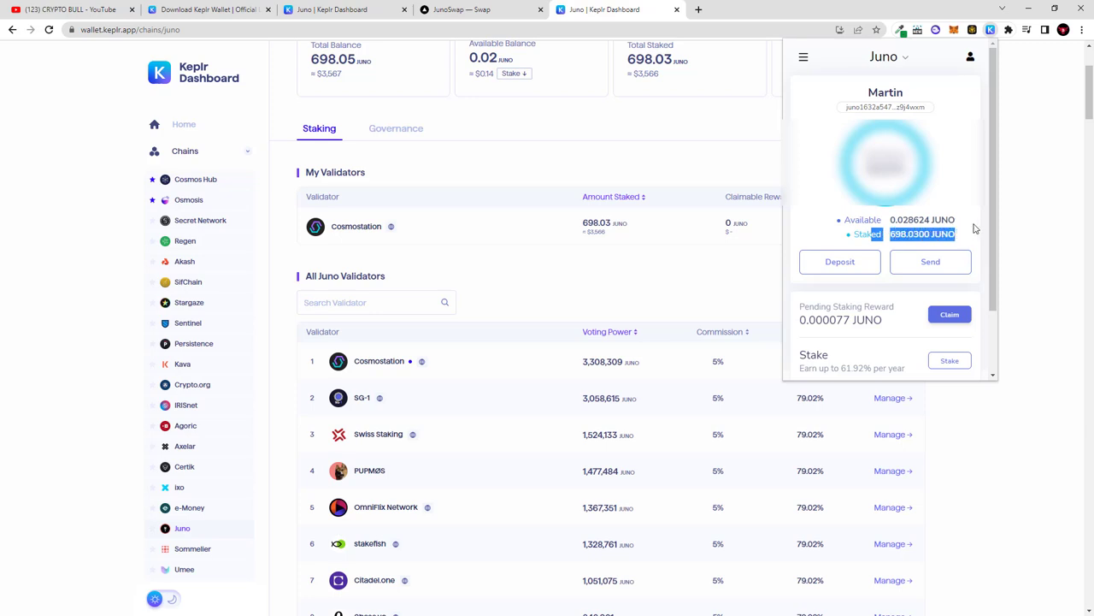
{"action": "left_click", "coordinate": [975, 221]}
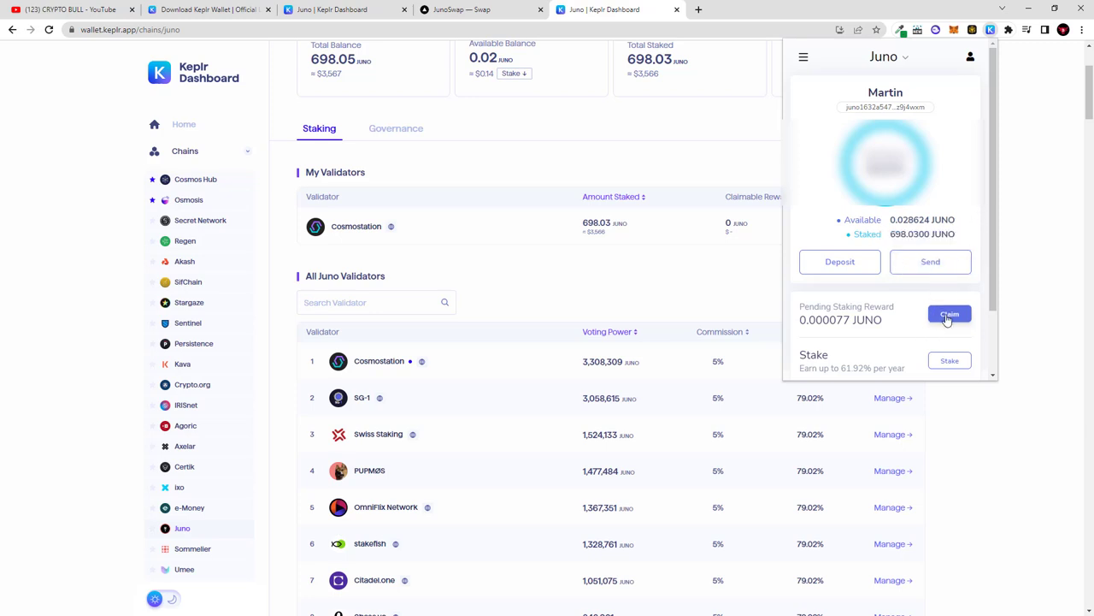
{"action": "left_click_drag", "start_coordinate": [809, 306], "coordinate": [895, 306]}
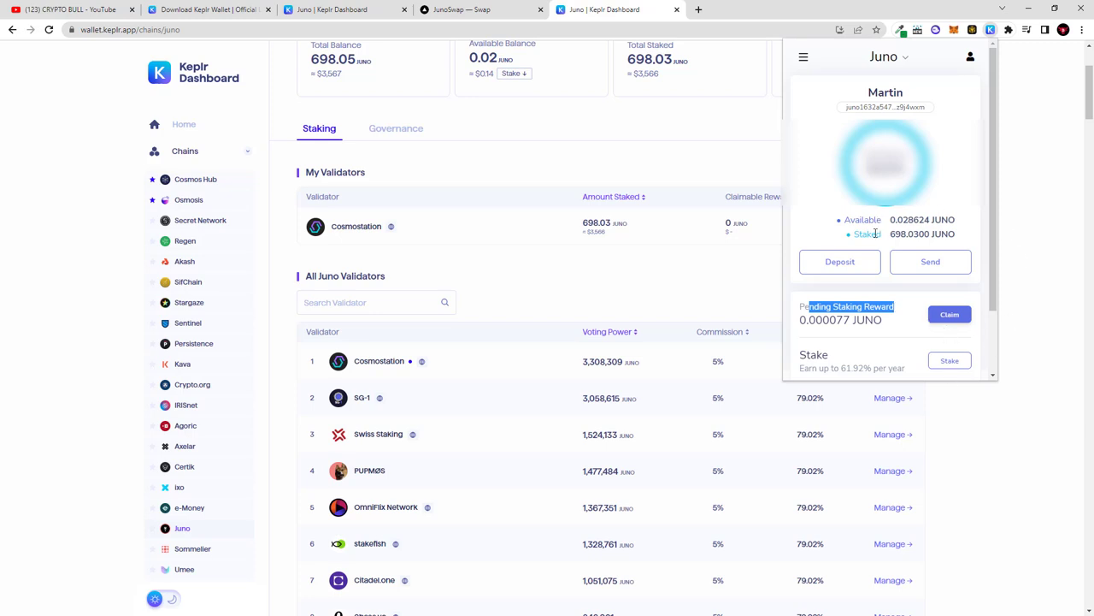
{"action": "left_click_drag", "start_coordinate": [878, 232], "coordinate": [980, 235]}
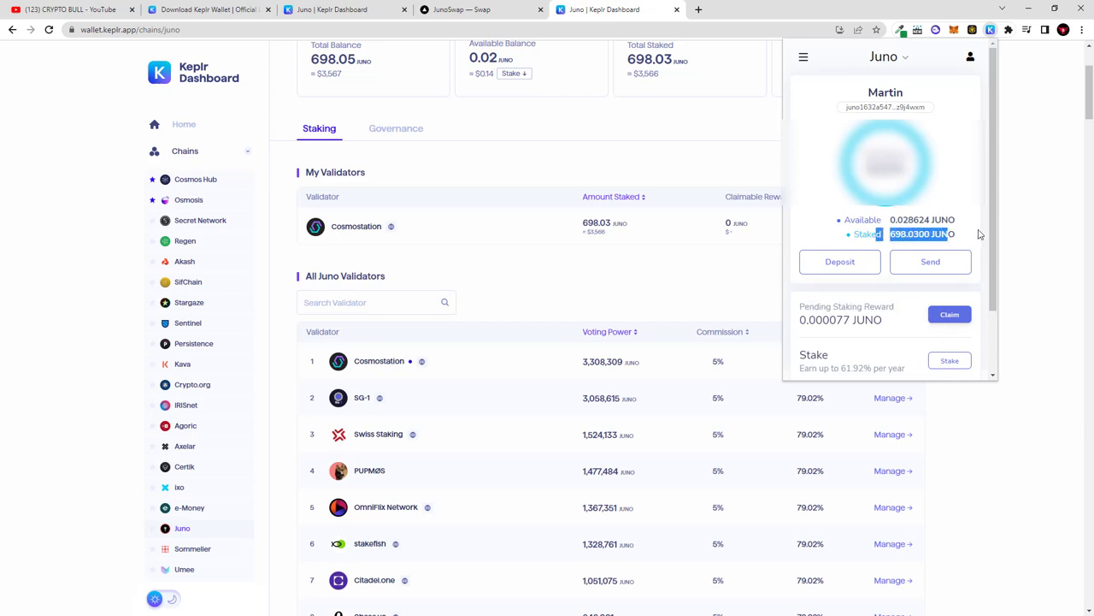
{"action": "left_click", "coordinate": [977, 223]}
{"action": "left_click", "coordinate": [1008, 217]}
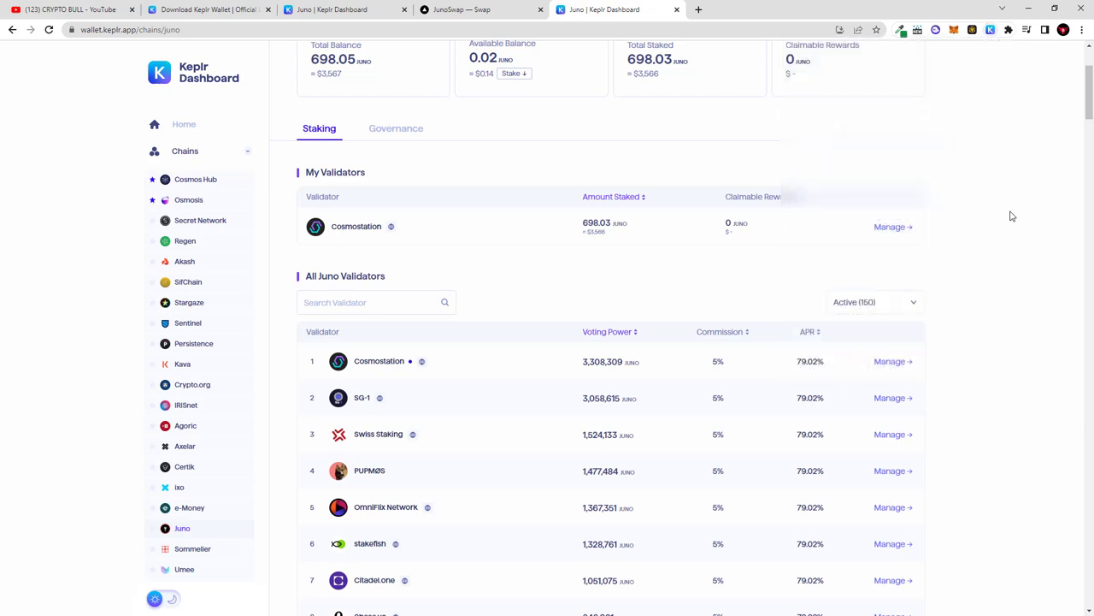